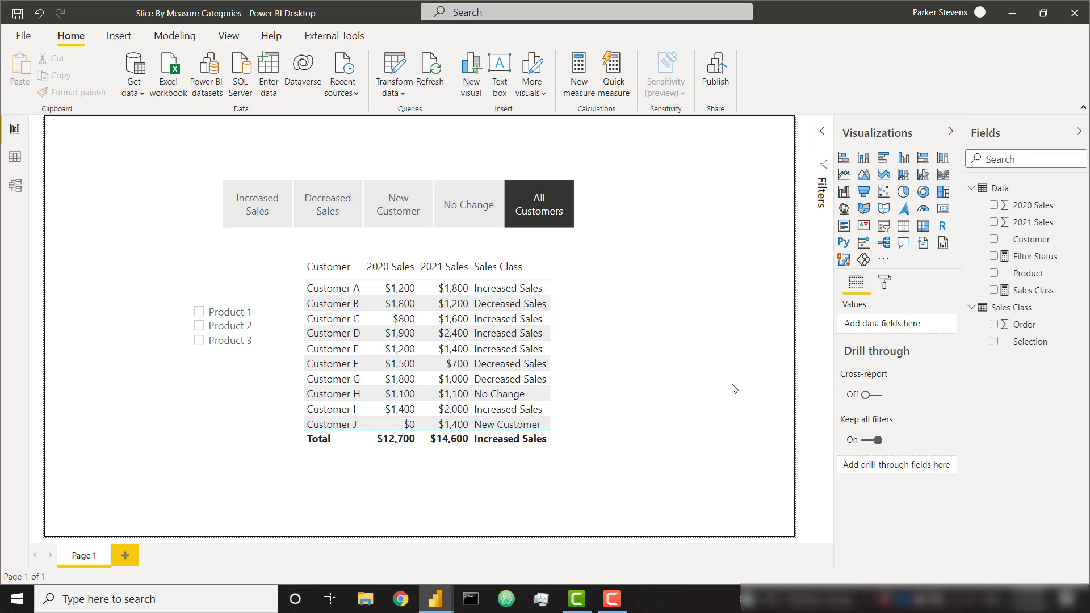
Try the Increased Sales, New Customer and No Change slicer buttons, ending on New Customer
left_click(555, 278)
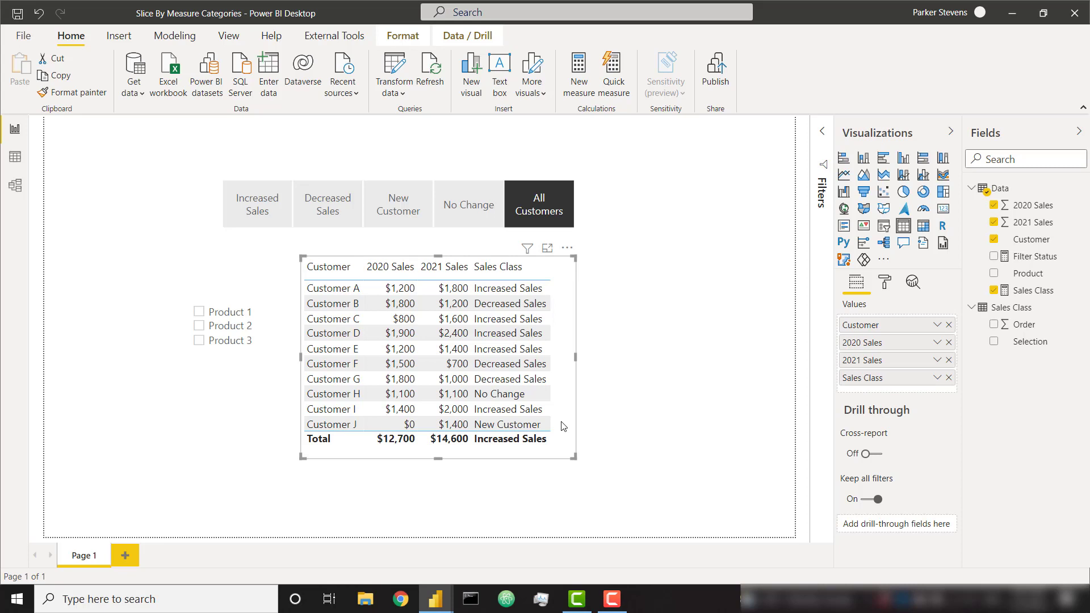
left_click(268, 216)
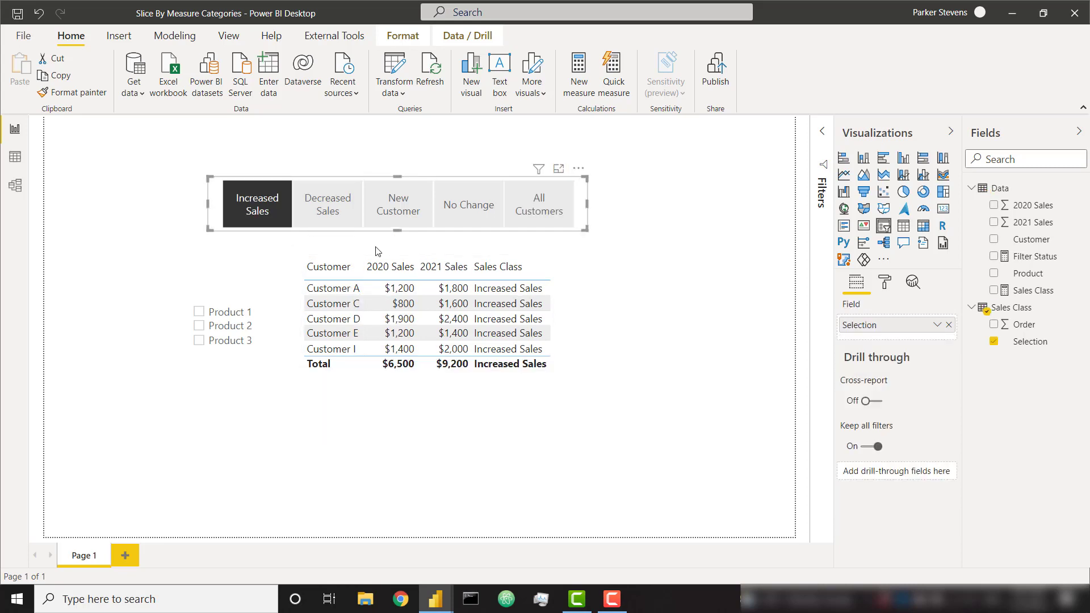
left_click(389, 218)
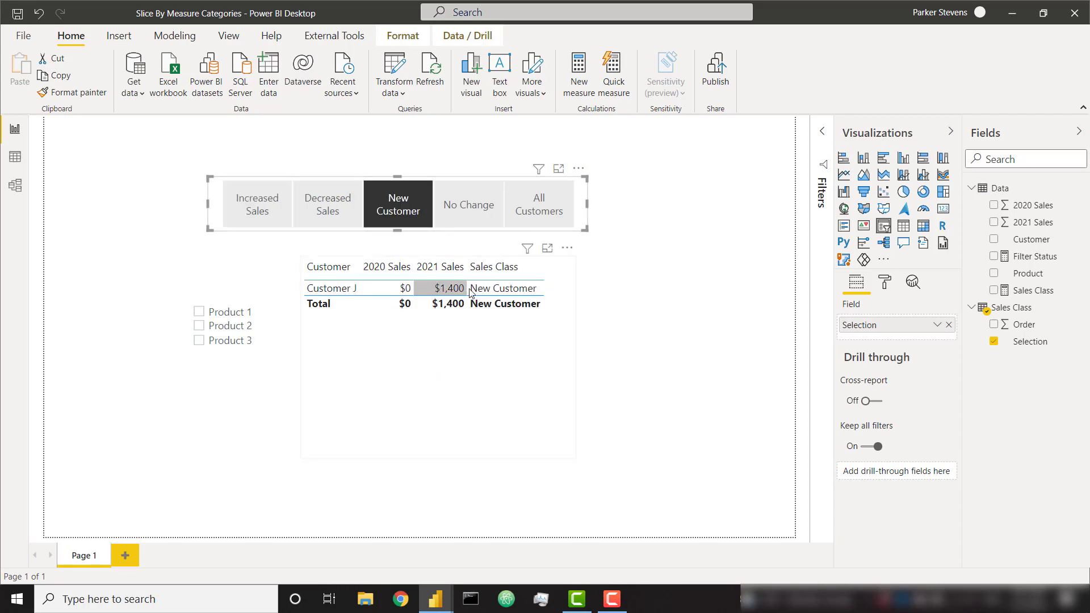
left_click(481, 210)
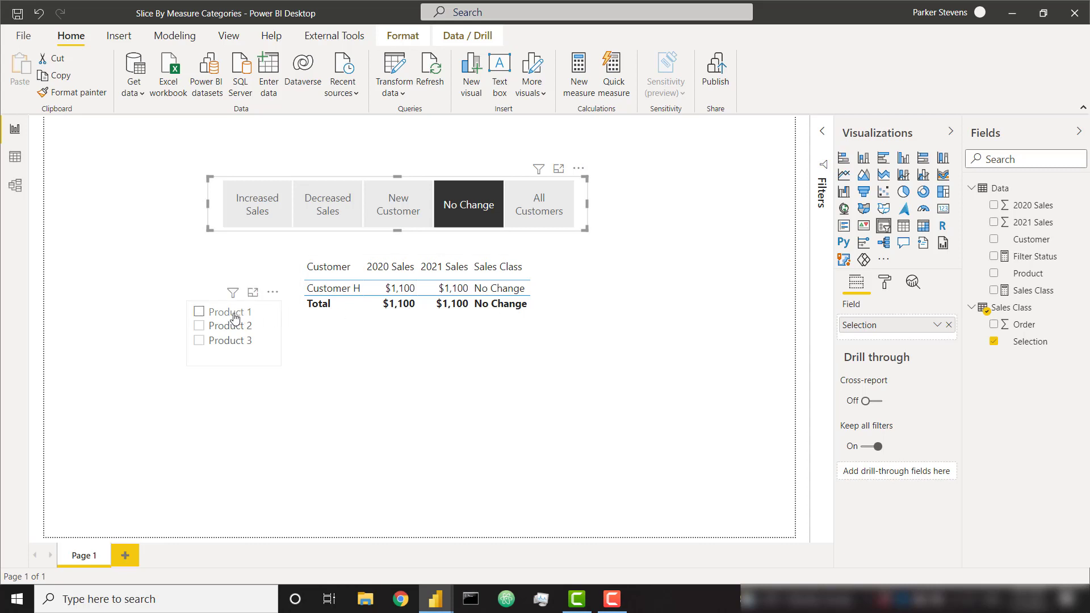
left_click(392, 214)
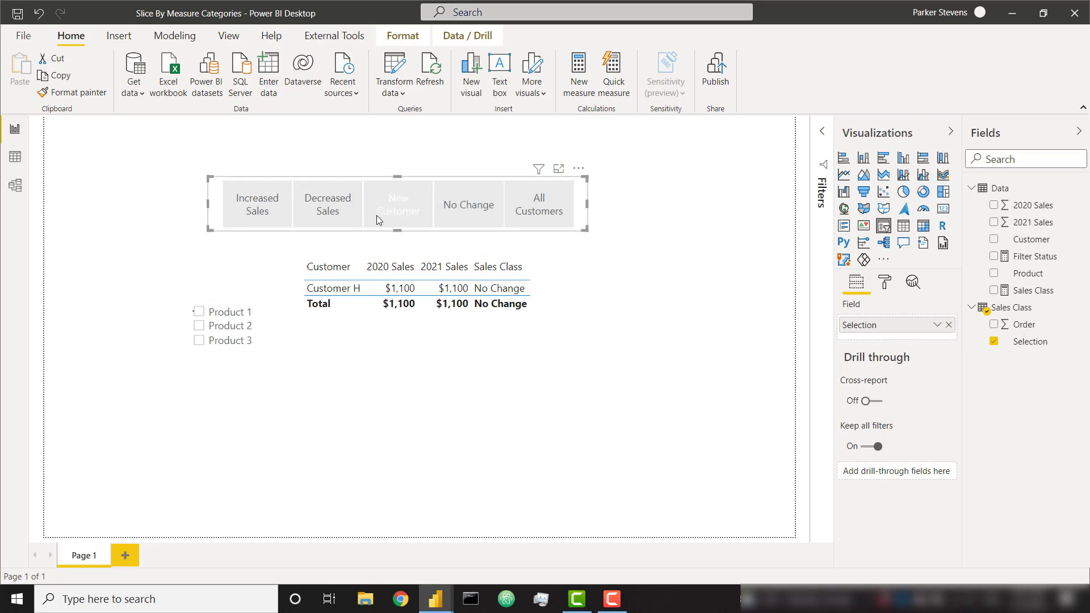
Filter the table to Product 2, clear it, then filter to Product 3
left_click(229, 323)
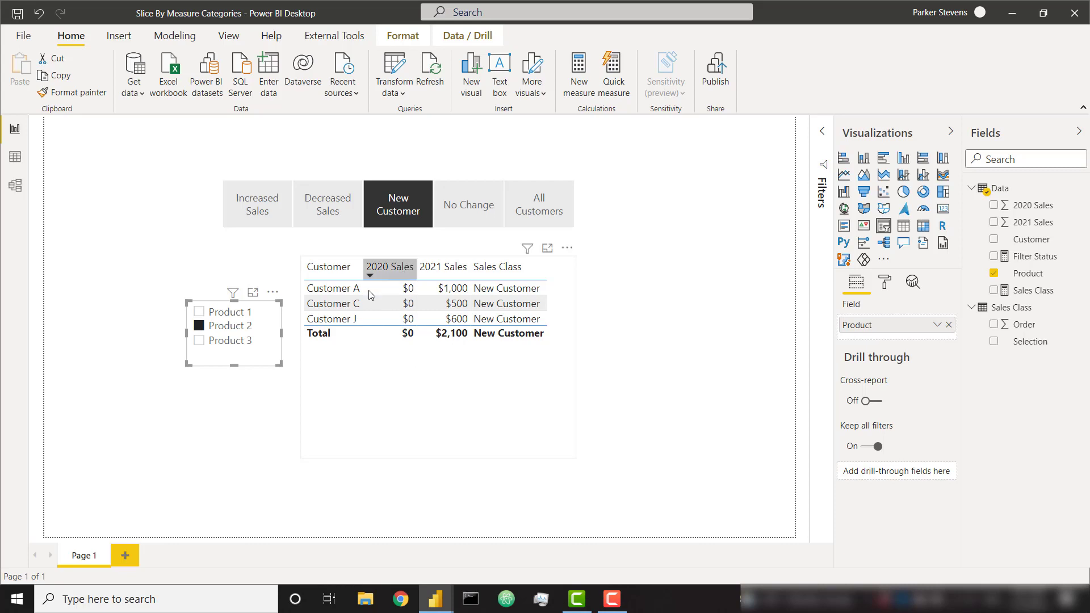
left_click(247, 329)
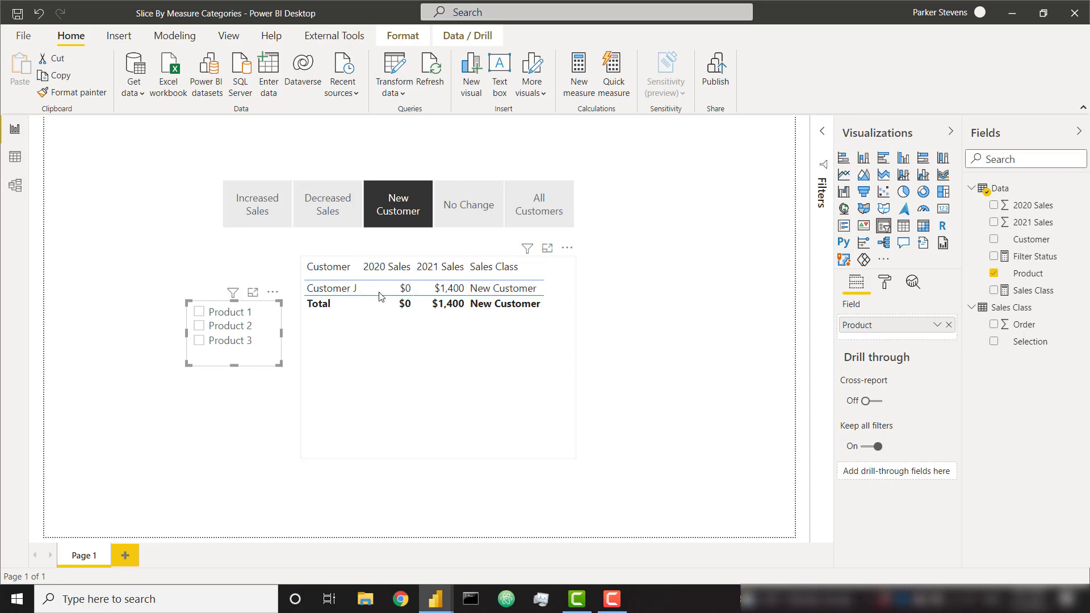
left_click(242, 342)
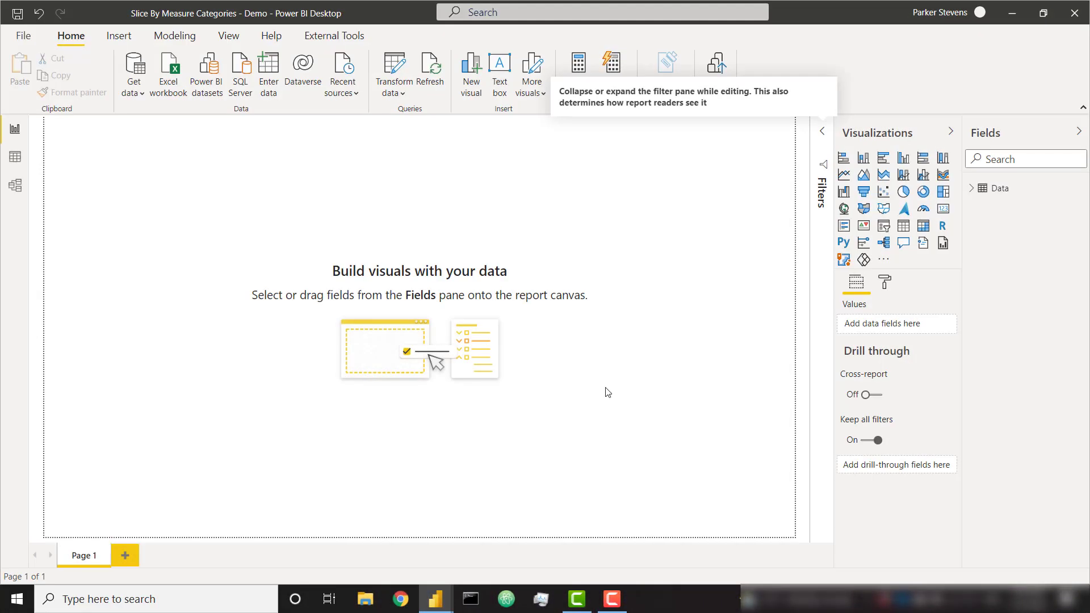
Inspect the Data table's columns in Data view, then return to Report view
left_click(14, 156)
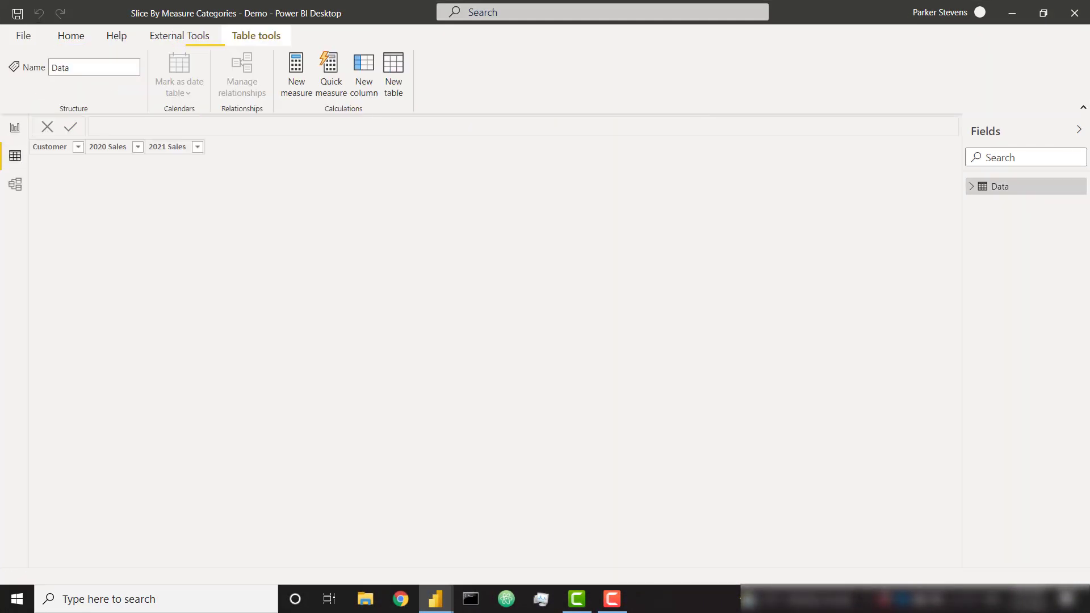
left_click(972, 190)
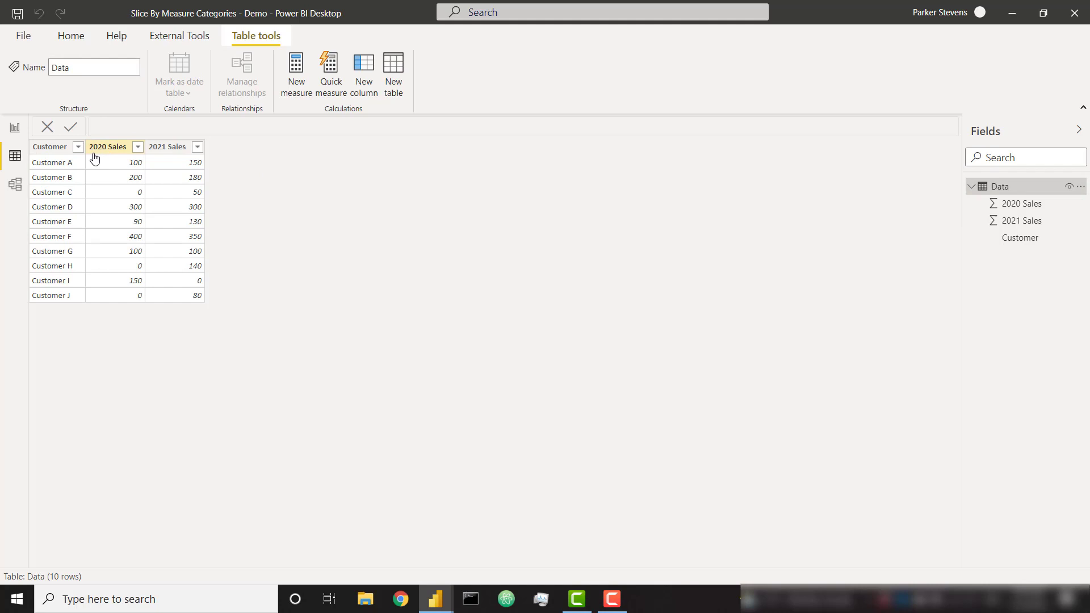
left_click(15, 128)
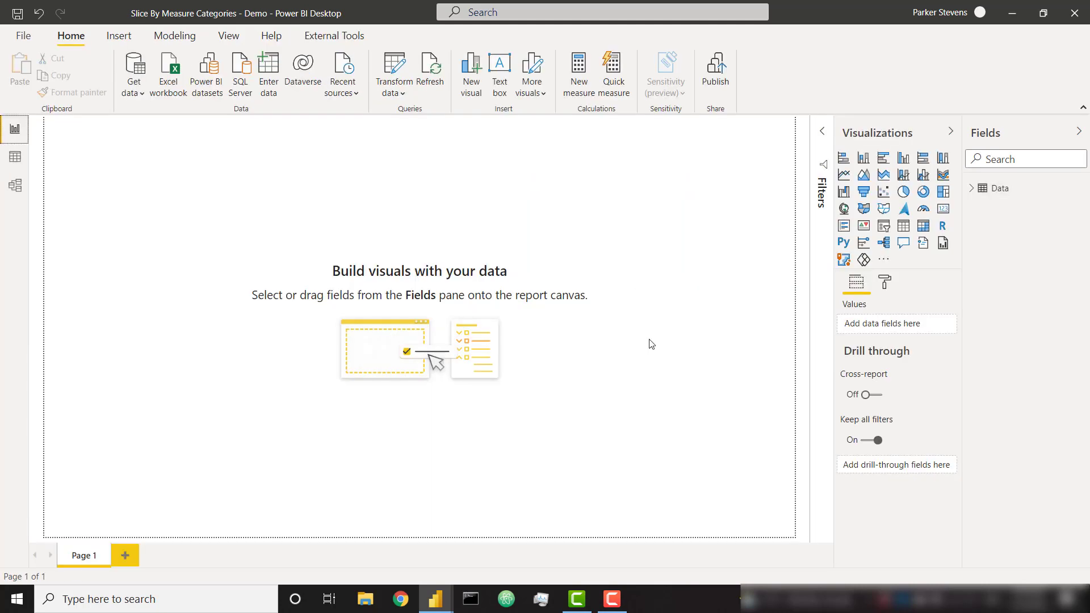
Add an enlarged table of Customer, 2020 Sales and 2021 Sales, with both sales columns as currency
left_click(903, 225)
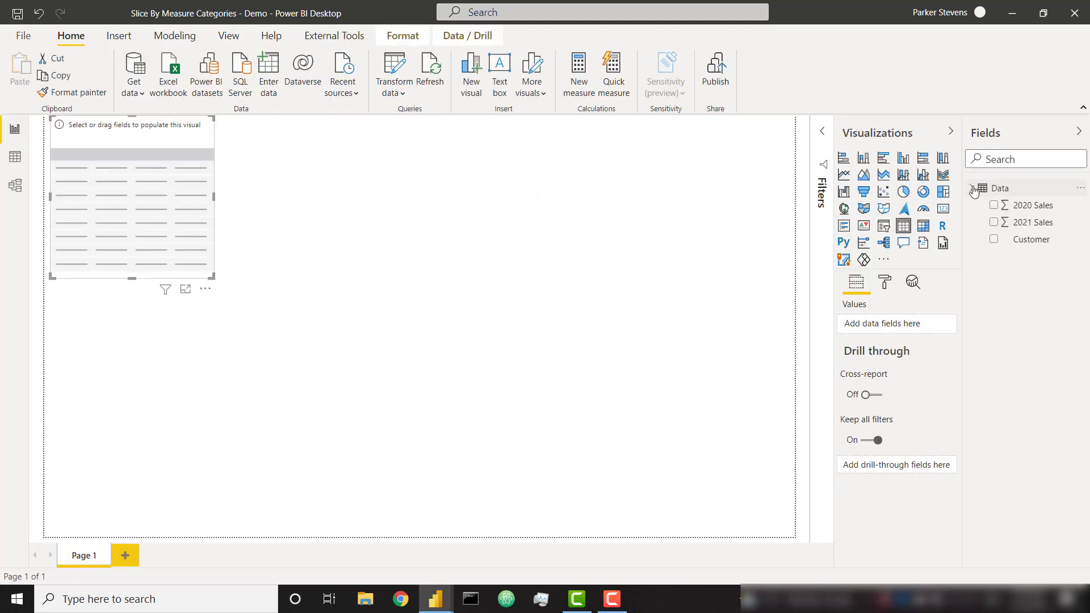
left_click(993, 240)
left_click(994, 205)
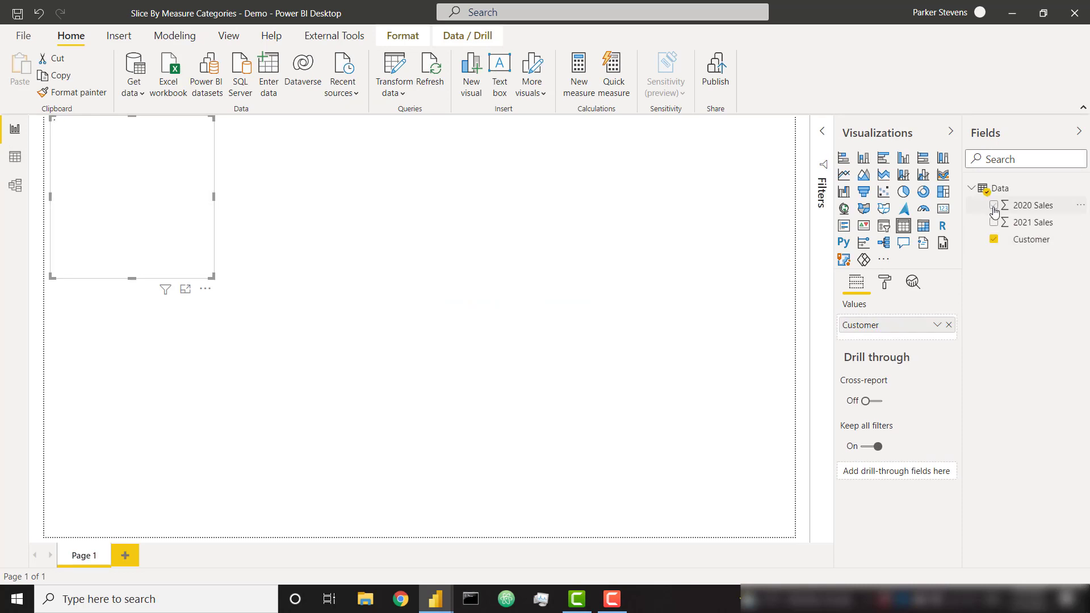
left_click(994, 222)
left_click_drag(214, 277, 532, 461)
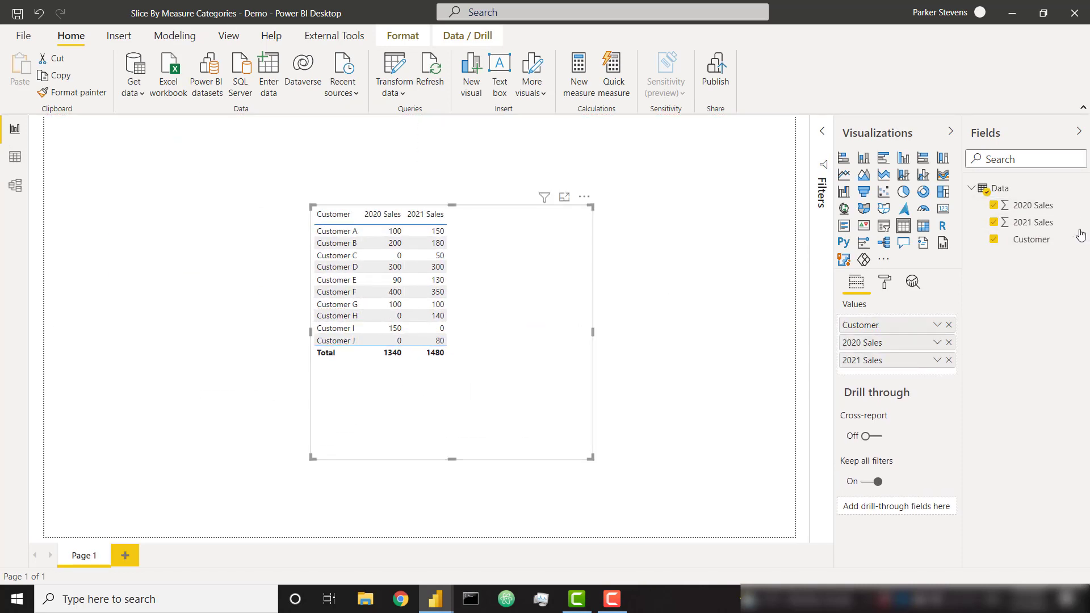
left_click(1035, 206)
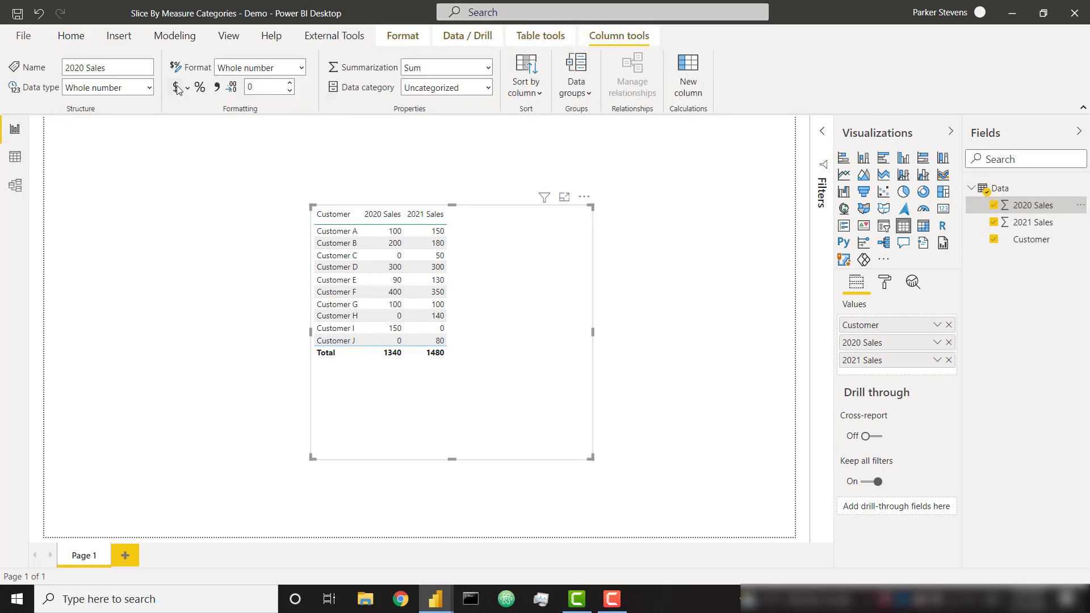
left_click(1037, 227)
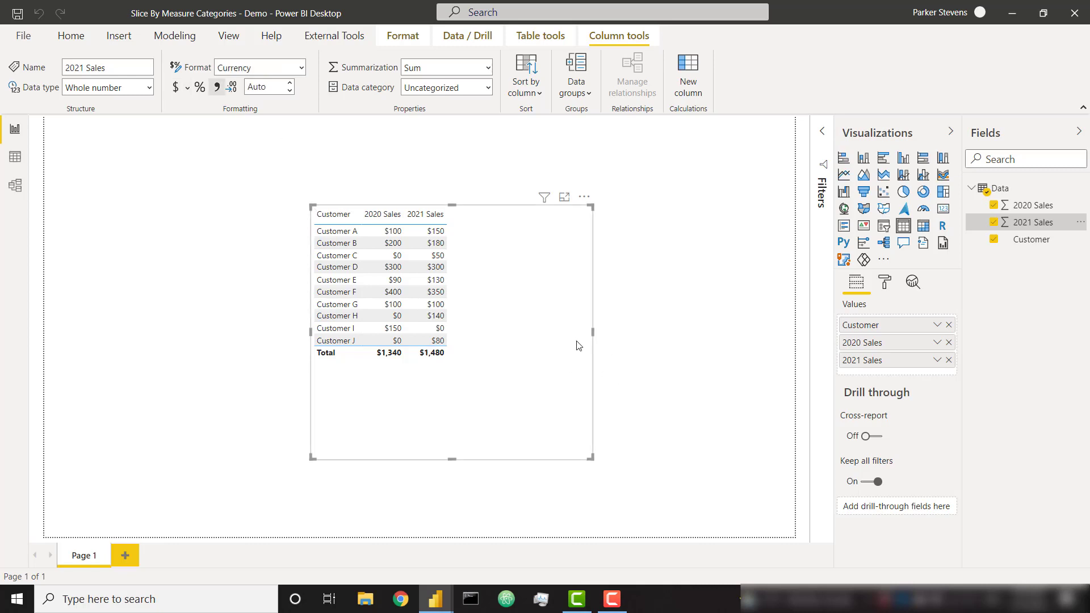
Start a Sales Class measure with variables summing the 2020 Sales and 2021 Sales columns
right_click(1050, 187)
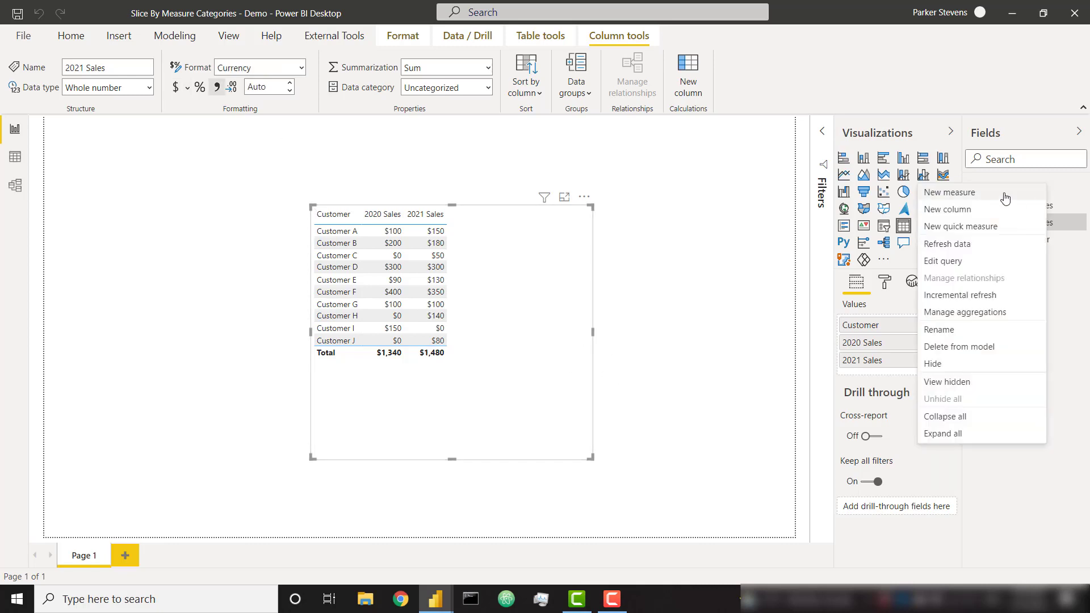
left_click(1006, 193)
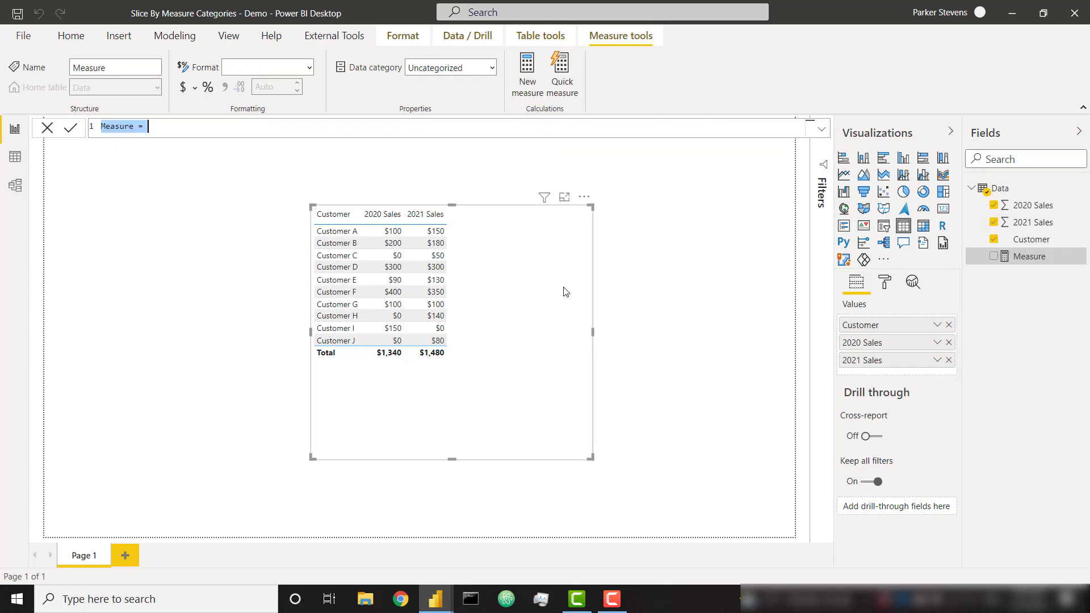
type("S")
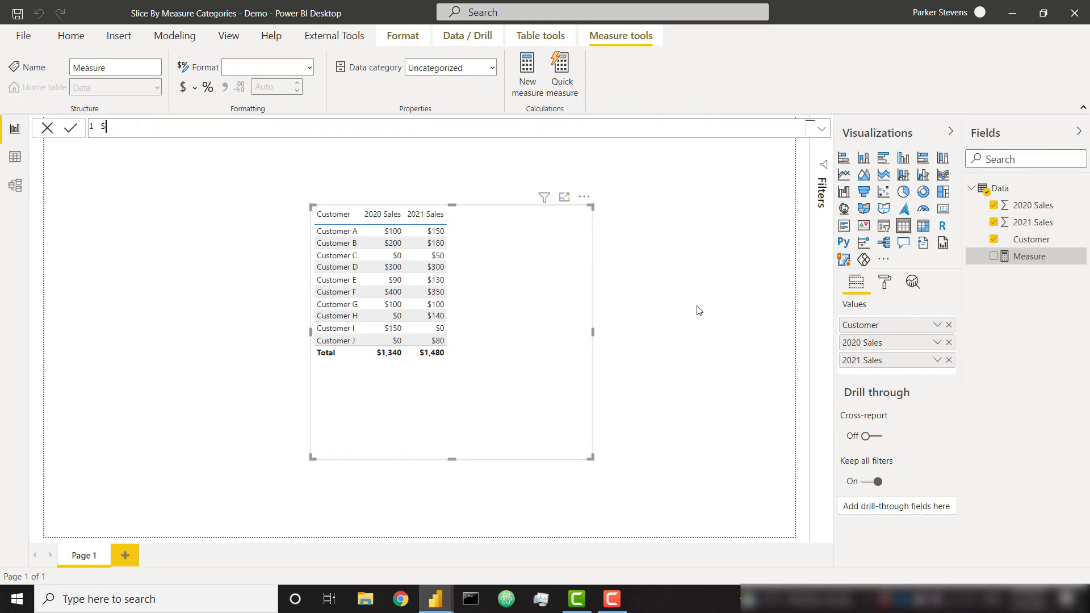
type("ales Class =")
key("Return")
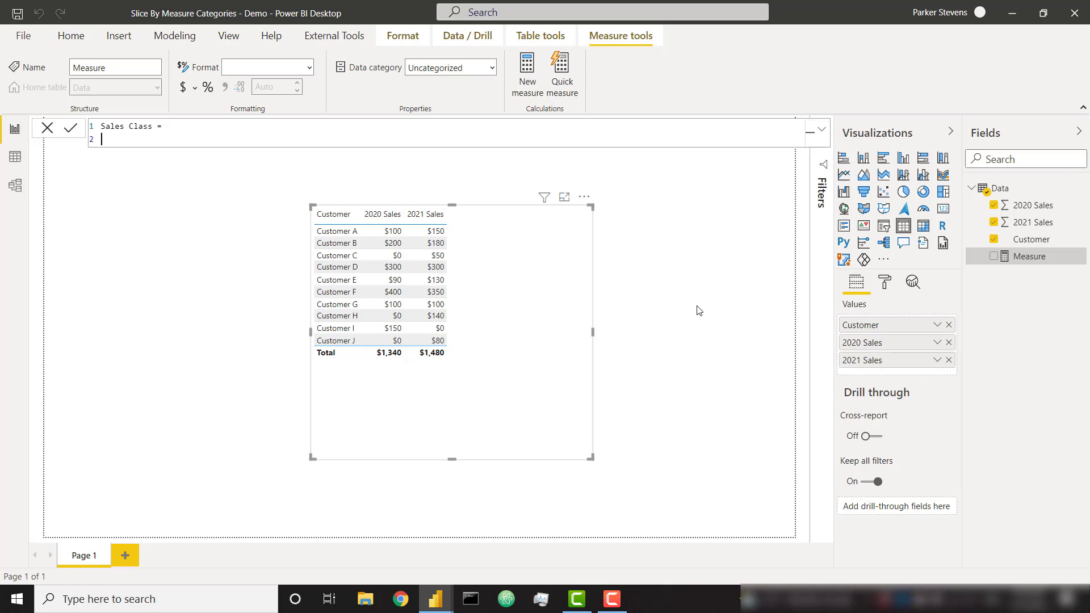
type("VAR Sales2020 = SUM(")
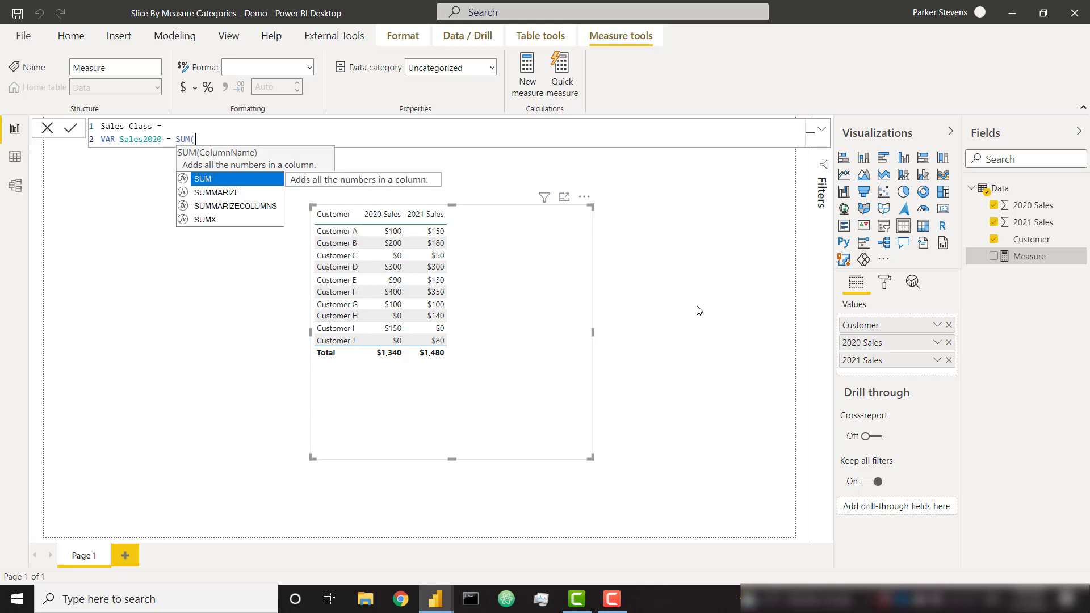
key("Down")
key("Tab")
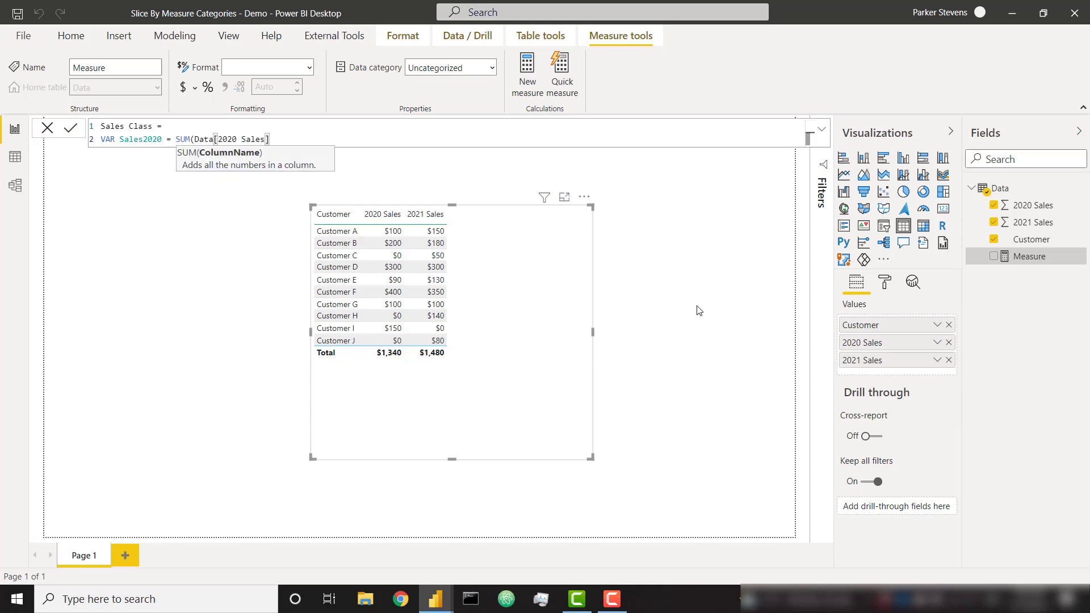
type(")")
key("shift+Return")
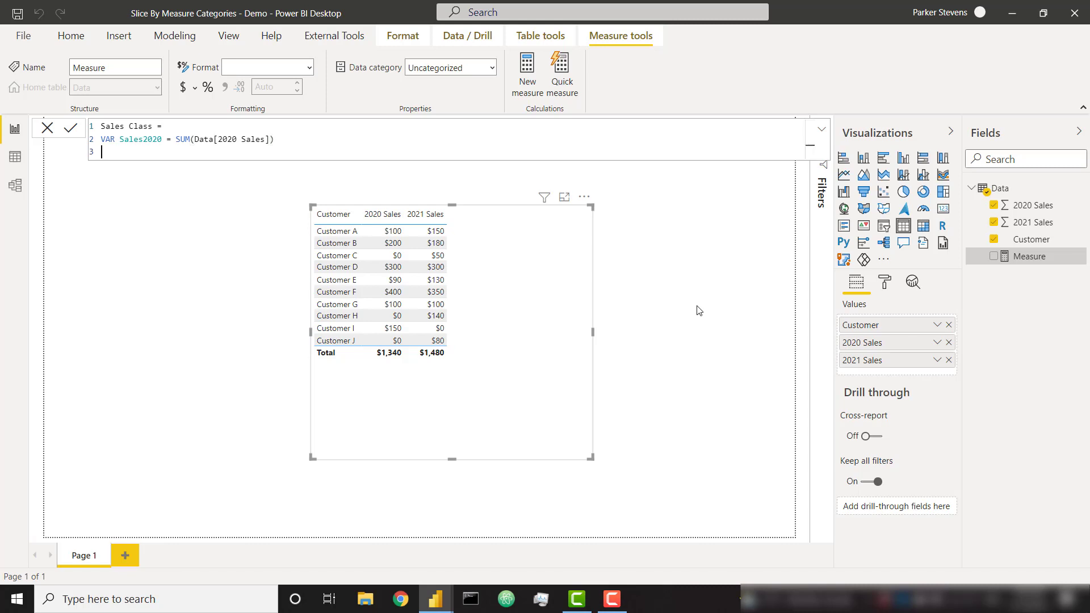
type("VAR Sal")
type("es22")
type("21 = SUM(")
type("Data[2021 Sales])")
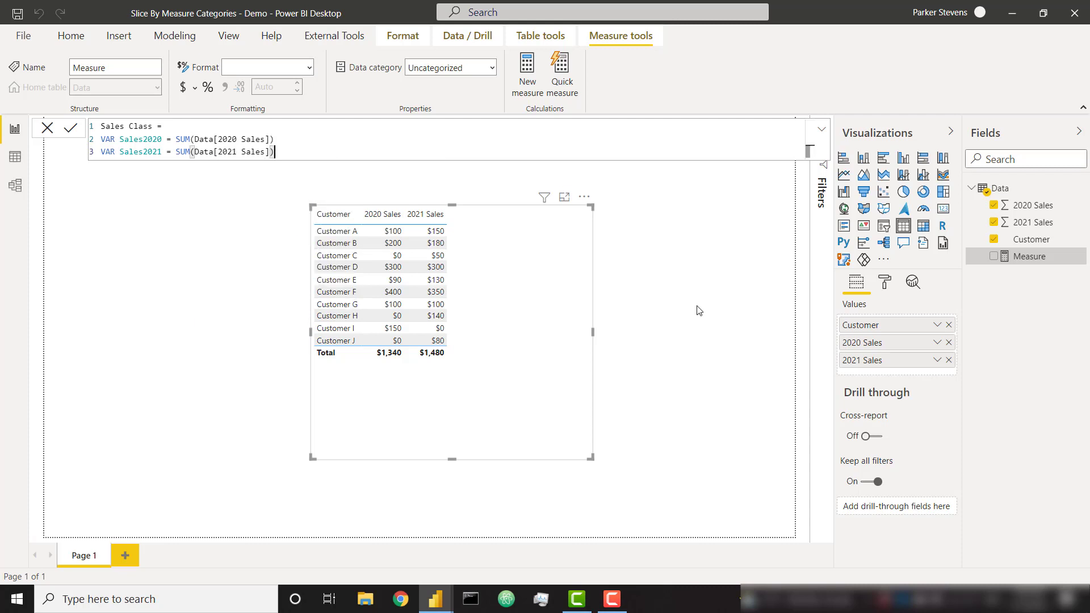
Add a RETURN clause opening SWITCH(TRUE(), …) in the Sales Class formula
key("Return")
type("RETURN")
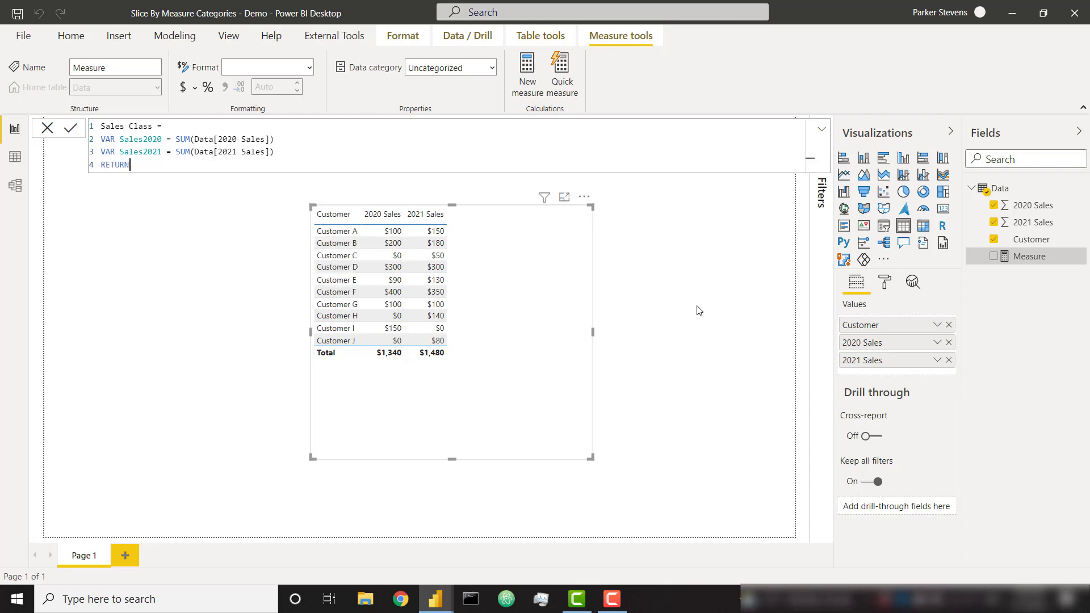
key("Return")
type("SWITCH(")
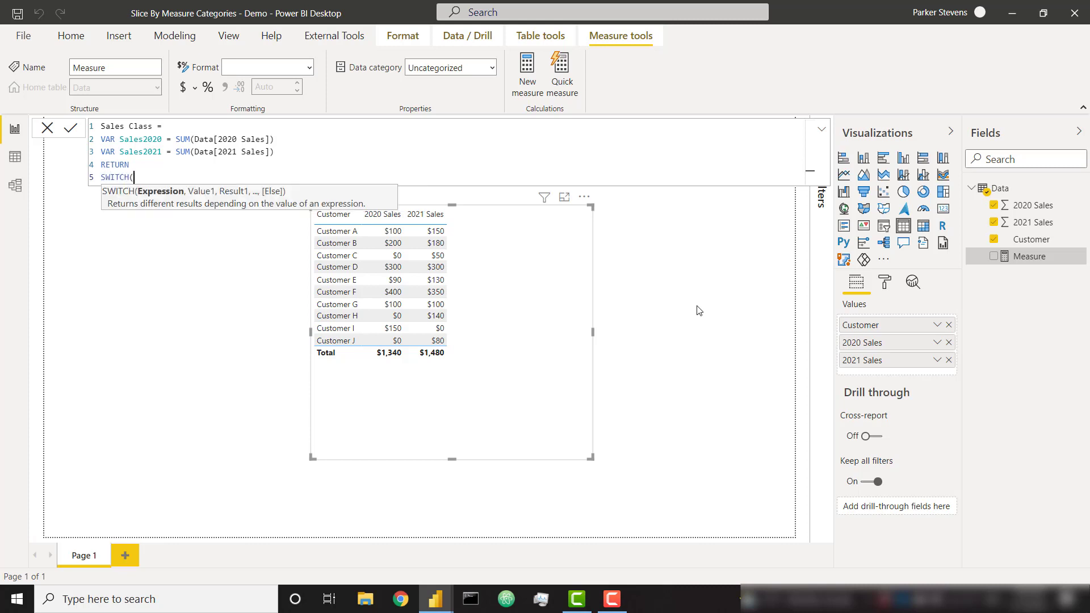
key("Return")
type("tru")
key("Tab")
type("(),")
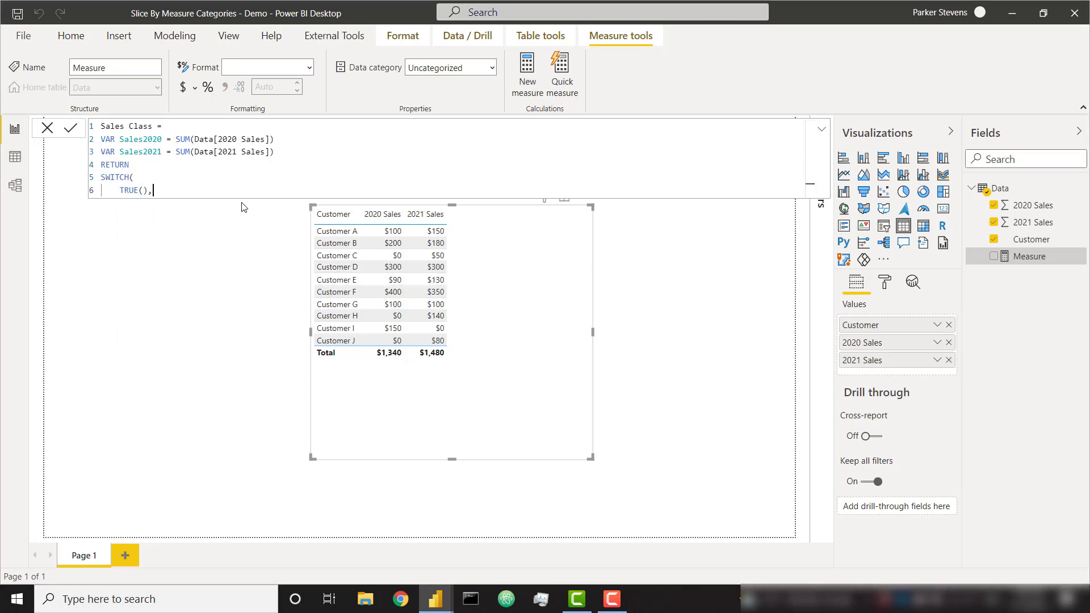
key("Return")
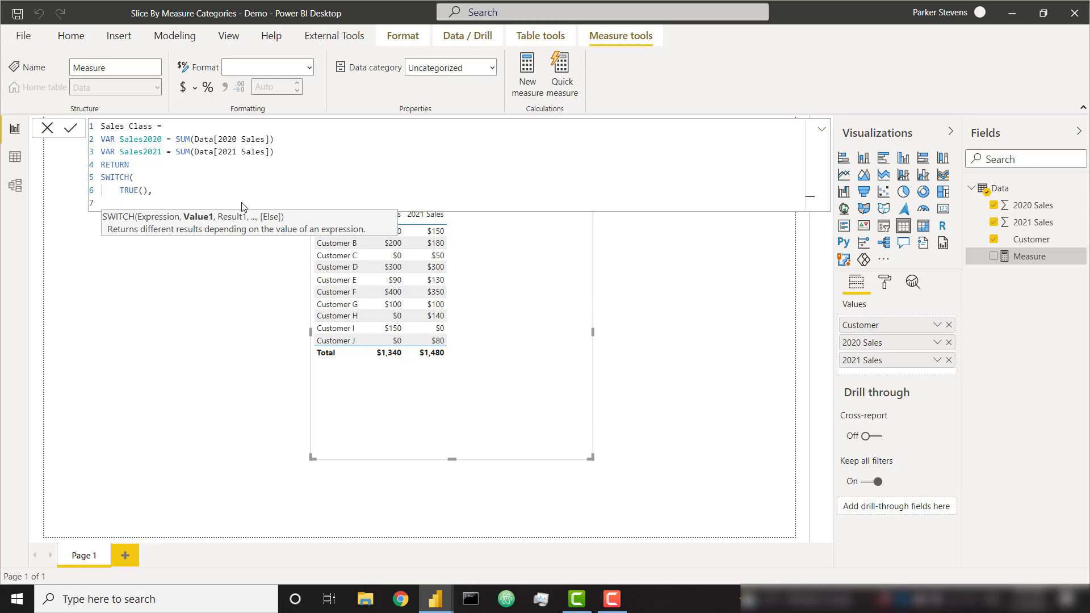
Add the first SWITCH condition on Sales2020 and Sales2021, returning "New Customer"
type("sale")
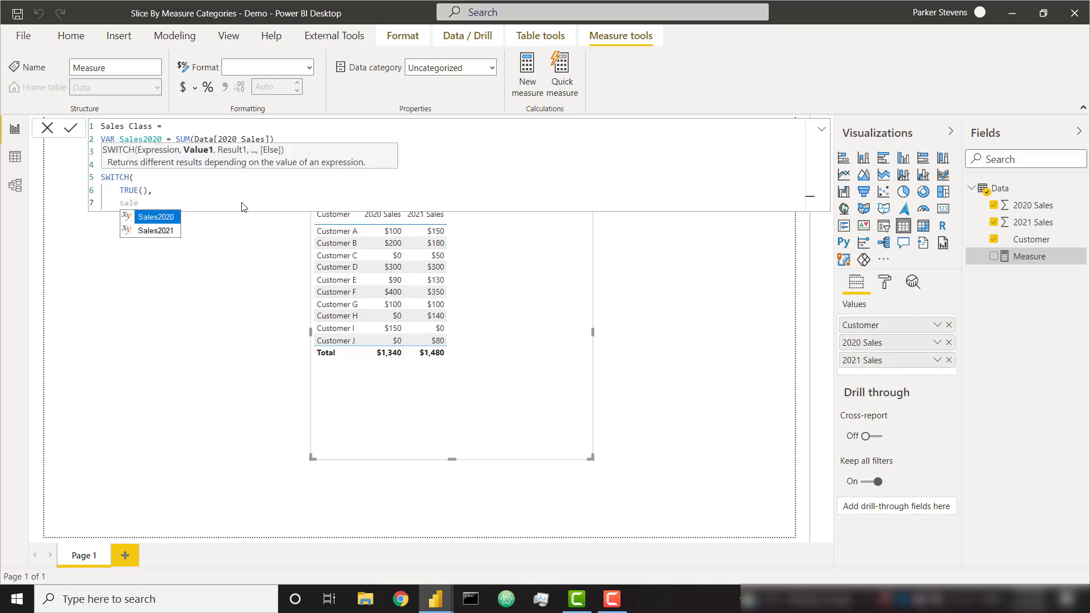
key("Tab")
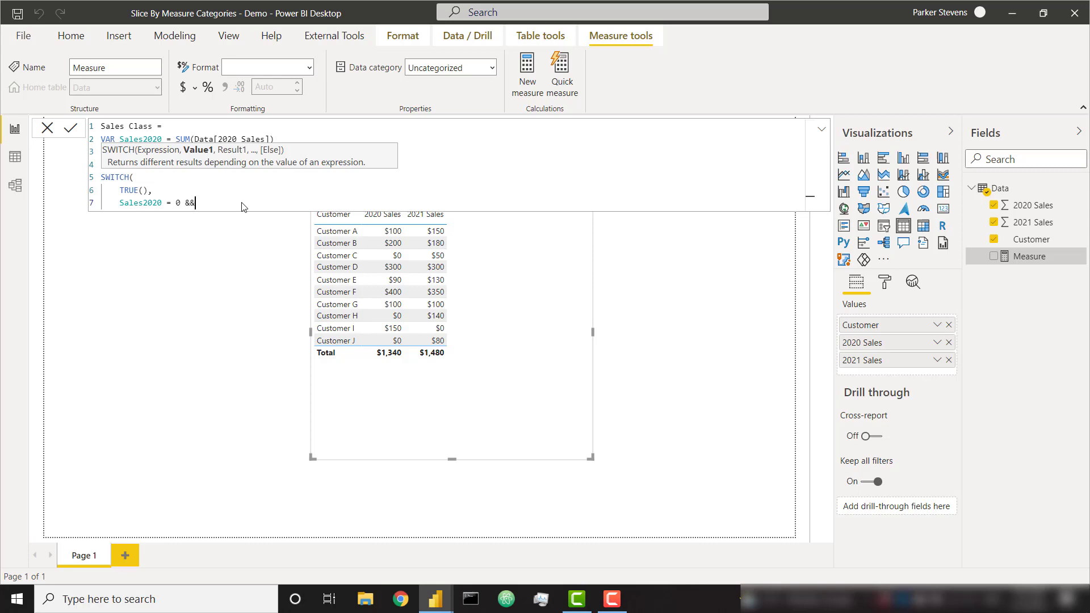
type("sale")
key("Down")
key("Tab")
type("<> 0,")
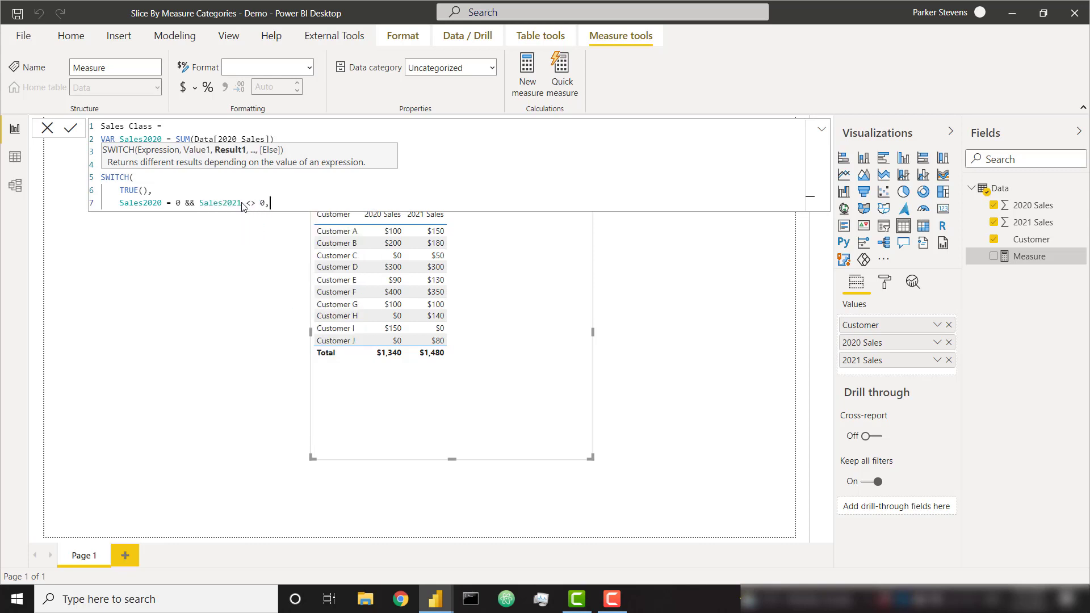
type(" \"New Customer\",")
Add the "Increased Sales" and "Decreased Sales" conditions with "No Change" as the fallback
key("Return")
type("Sales")
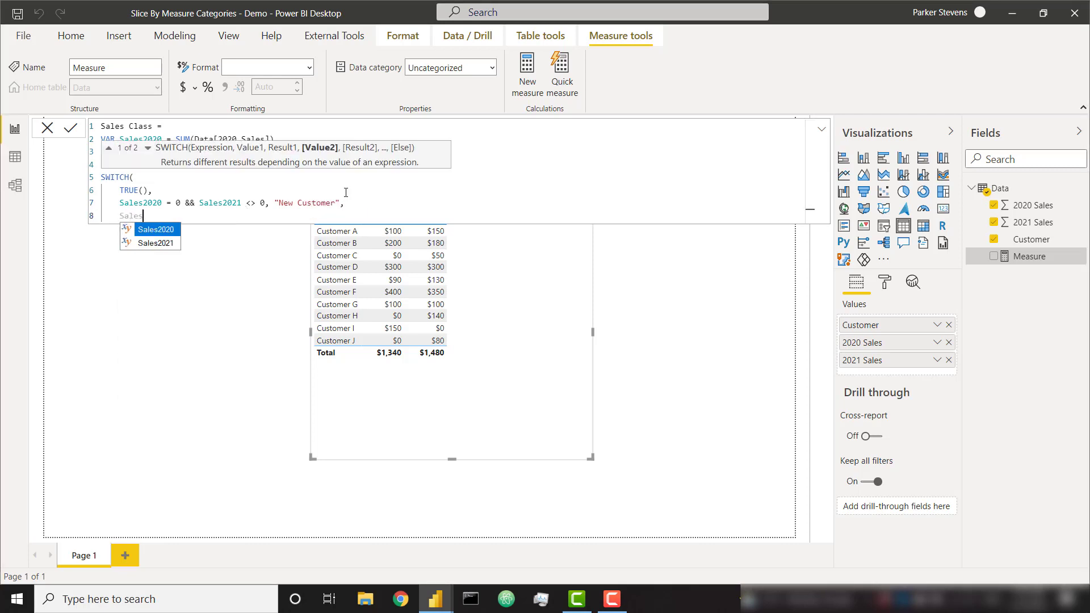
type("2021")
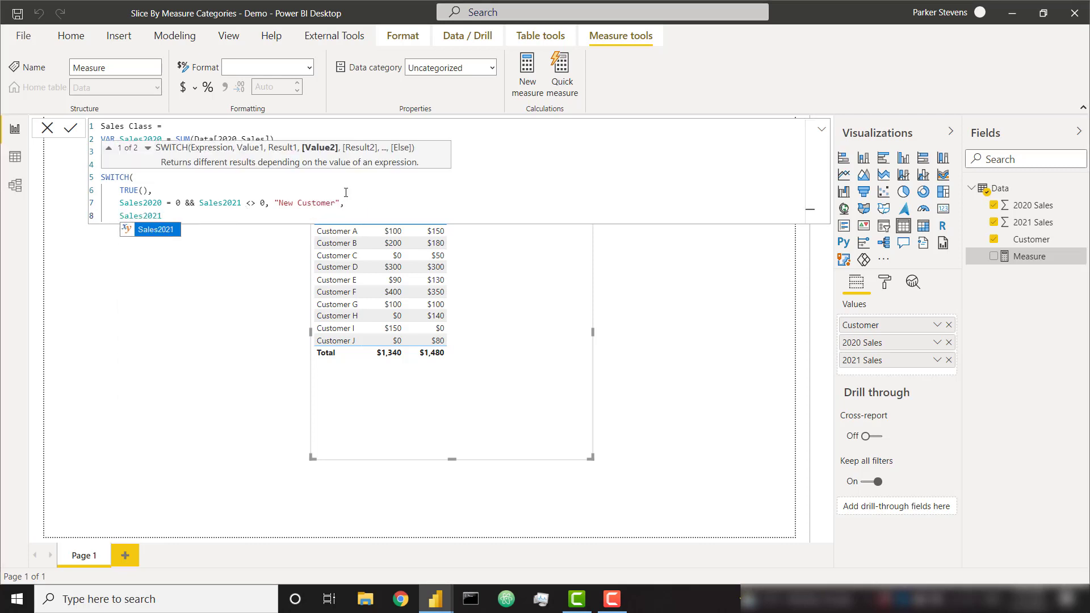
type(" > sales2020, \"Increased Sa")
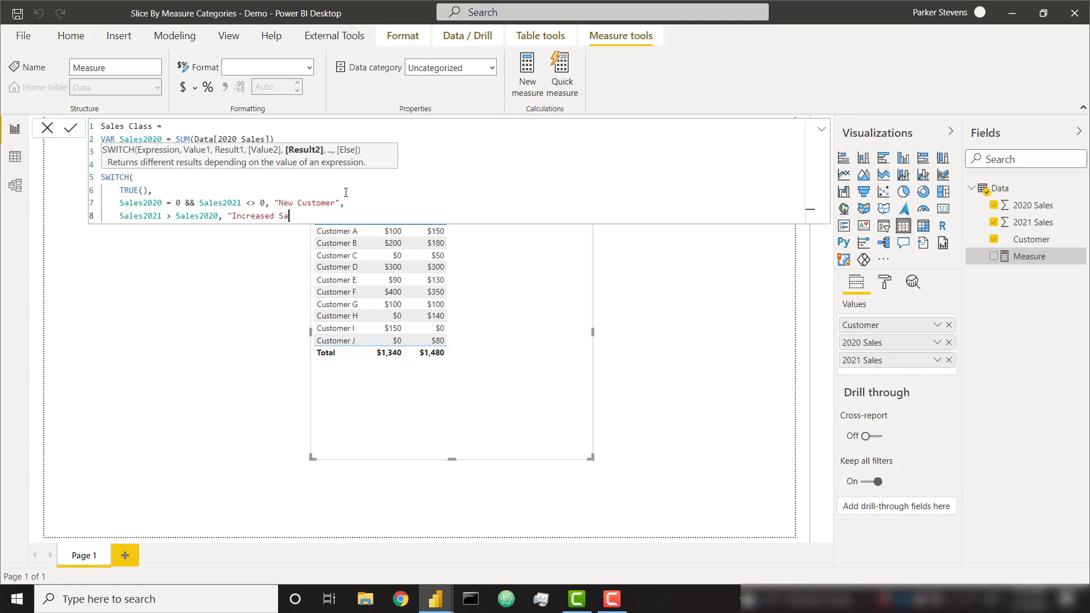
type("les\",")
key("Return")
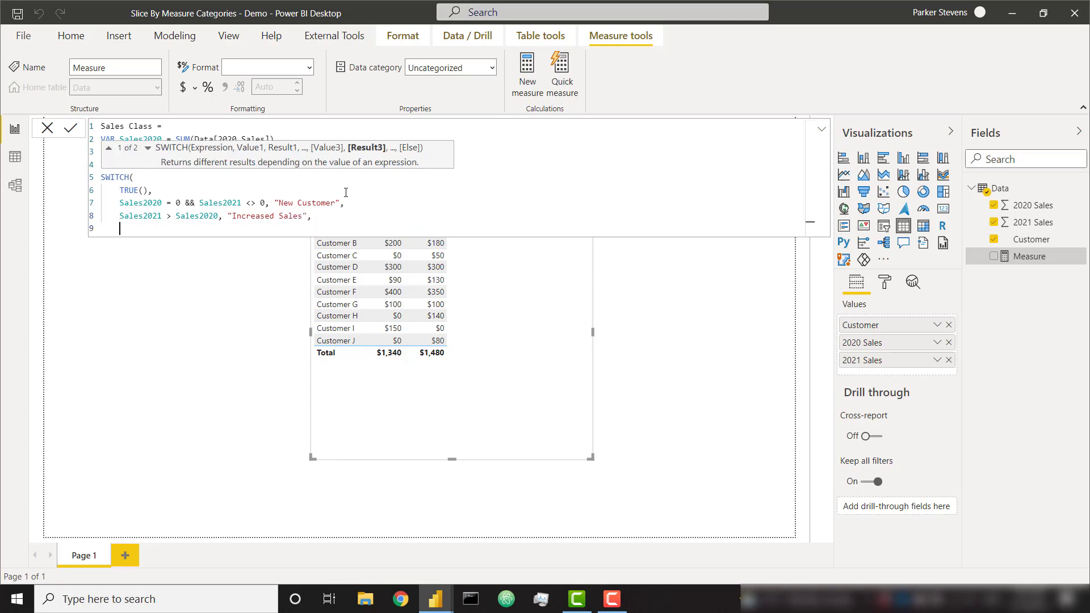
type("Sales2021 < Sales2020")
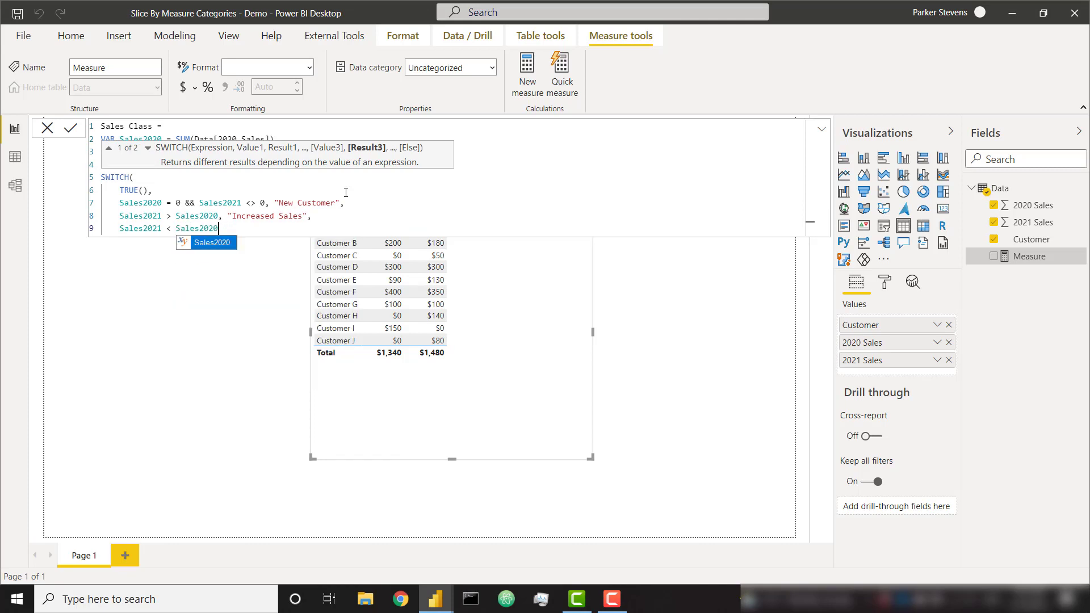
type(".\"Decre")
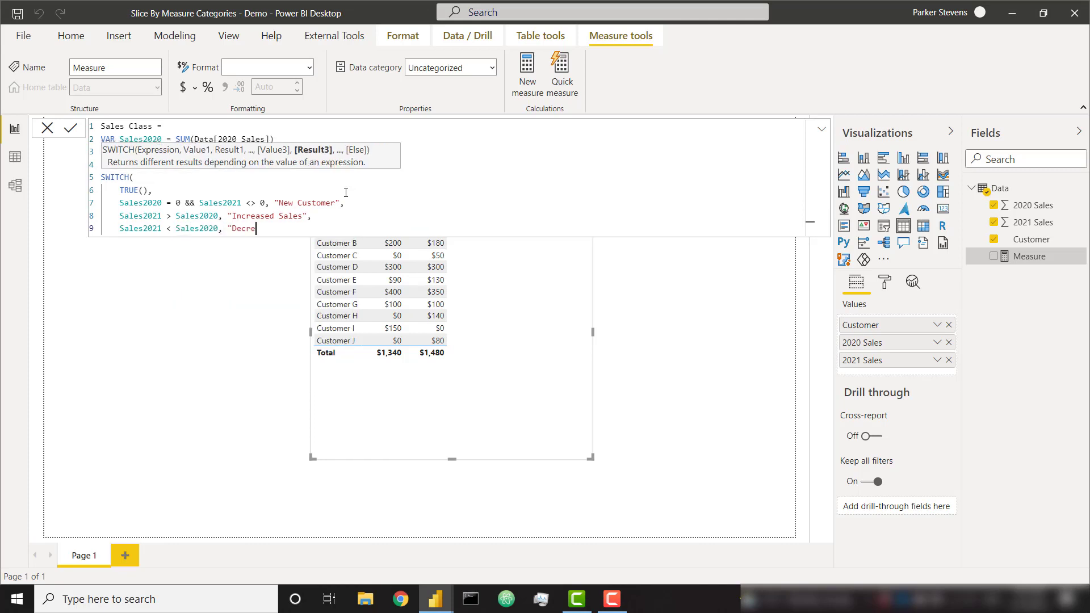
type("ased Sales\",")
key("Return")
type("\"N")
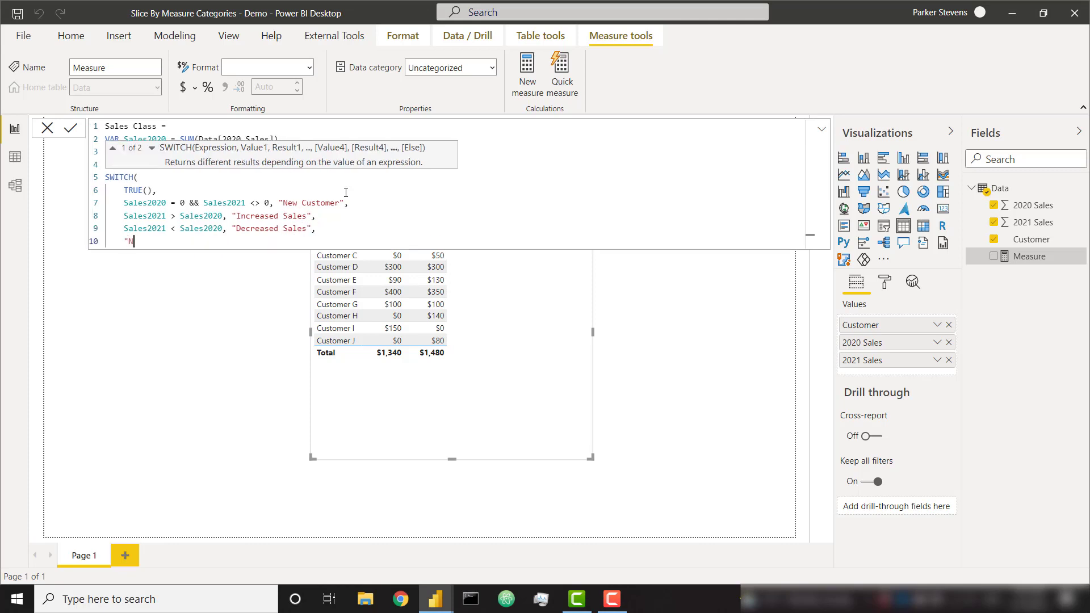
type("o Change\"")
key("shift+Return")
Commit the Sales Class measure, add it to the customer table, and resize the table visual
type(")")
key("Return")
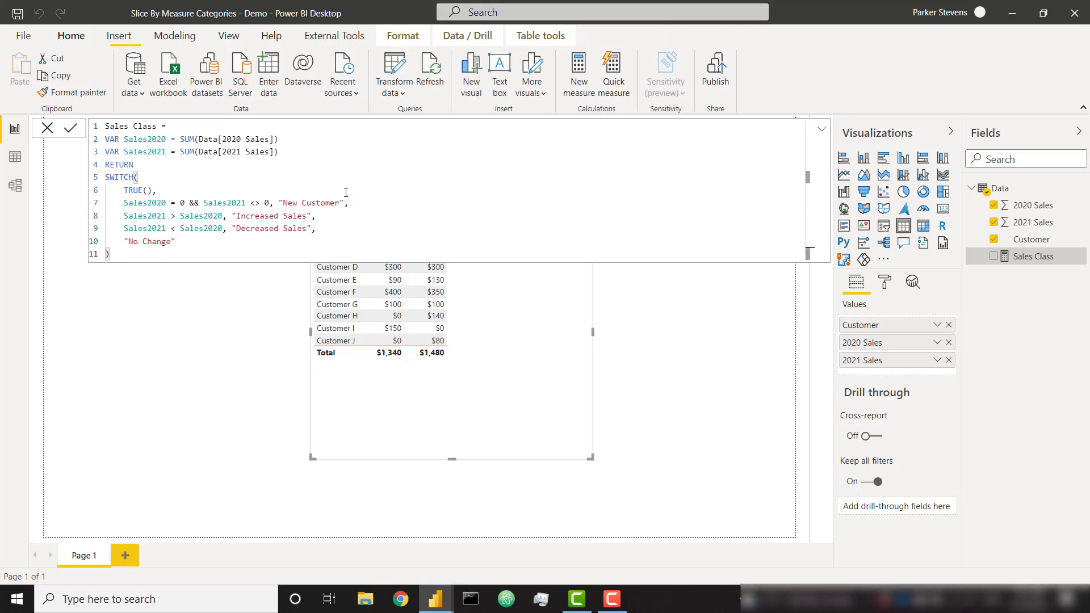
left_click(994, 256)
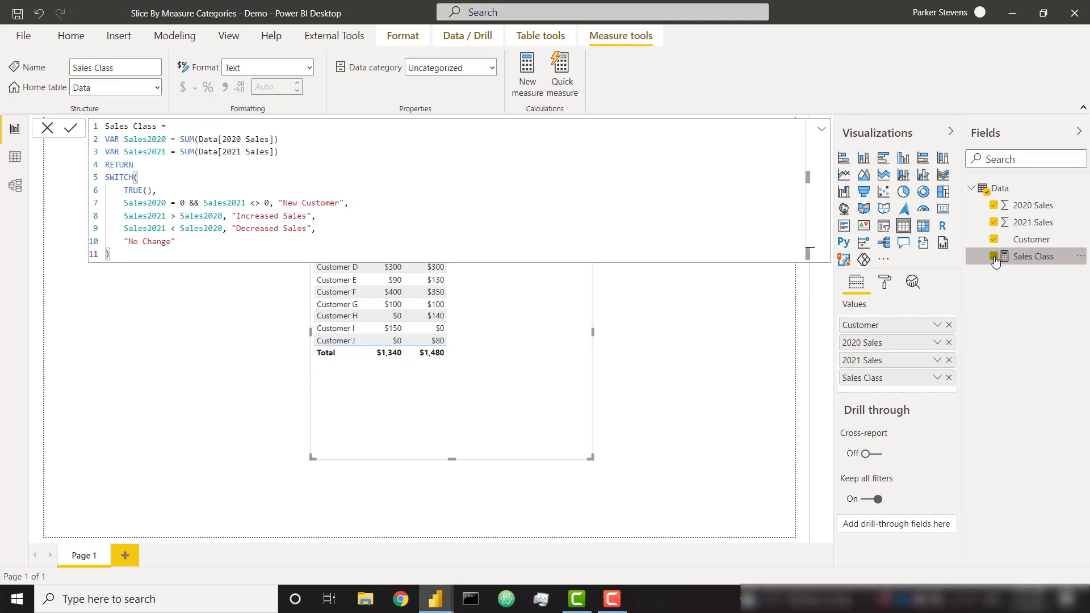
left_click(822, 129)
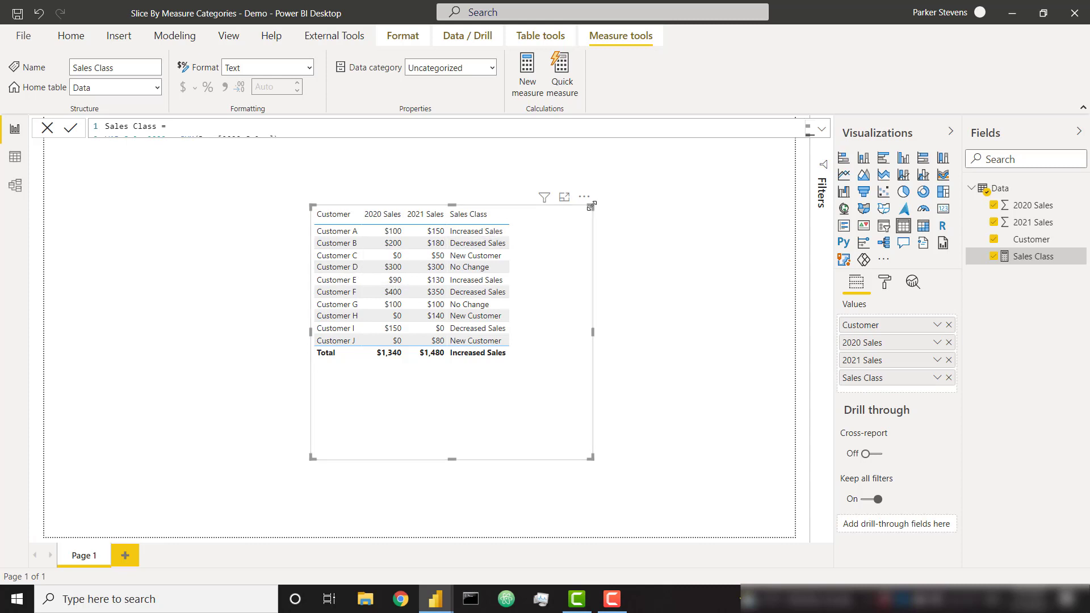
left_click_drag(591, 224, 513, 269)
left_click(619, 266)
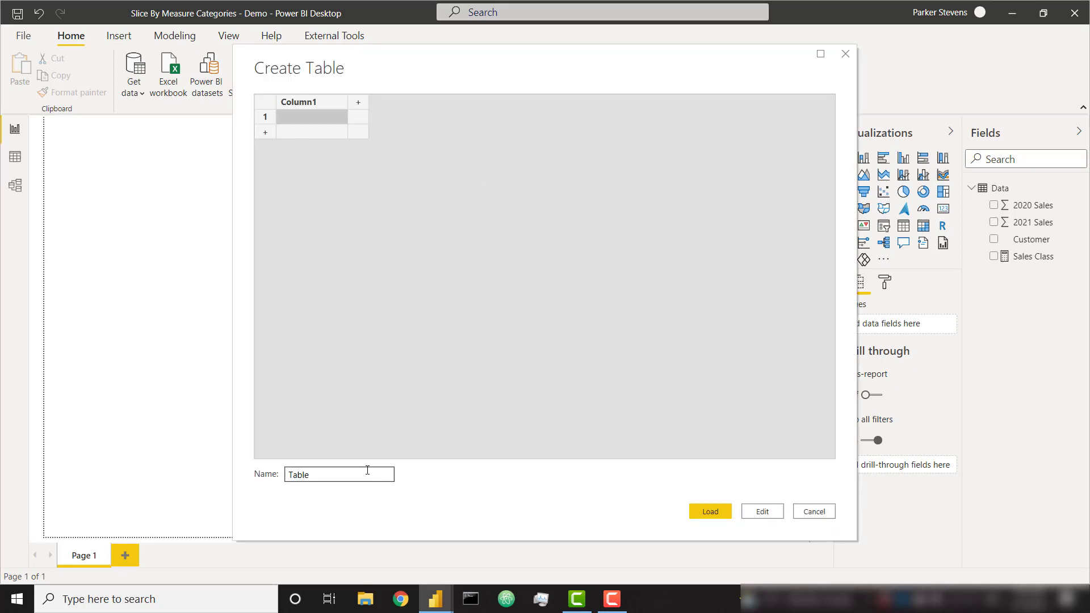
Name the new table Sales Class with columns Selection and Order
double_click(367, 475)
type("Sa")
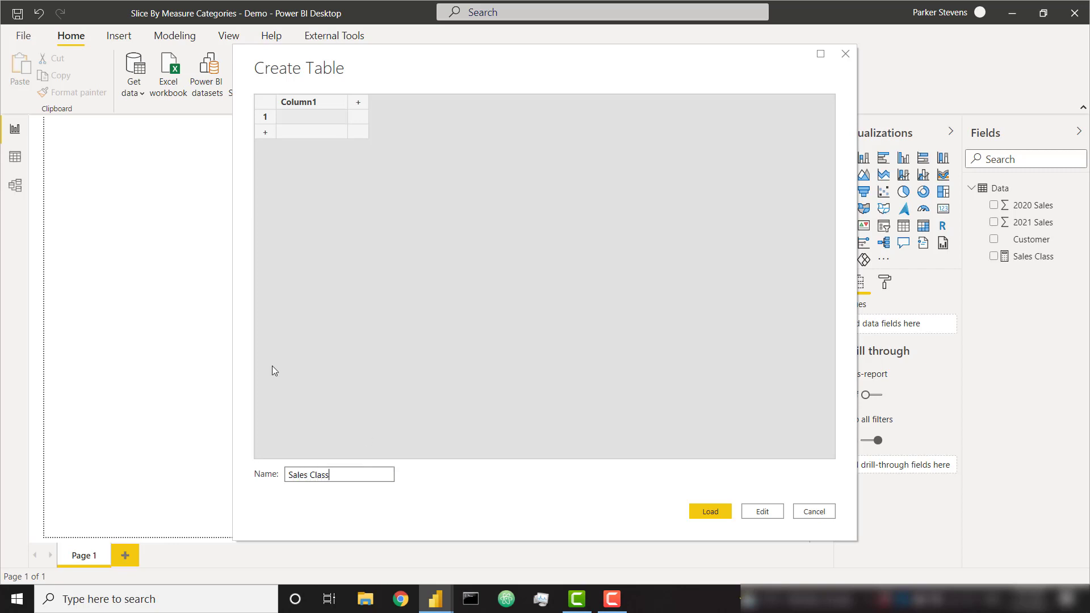
double_click(302, 108)
type("S")
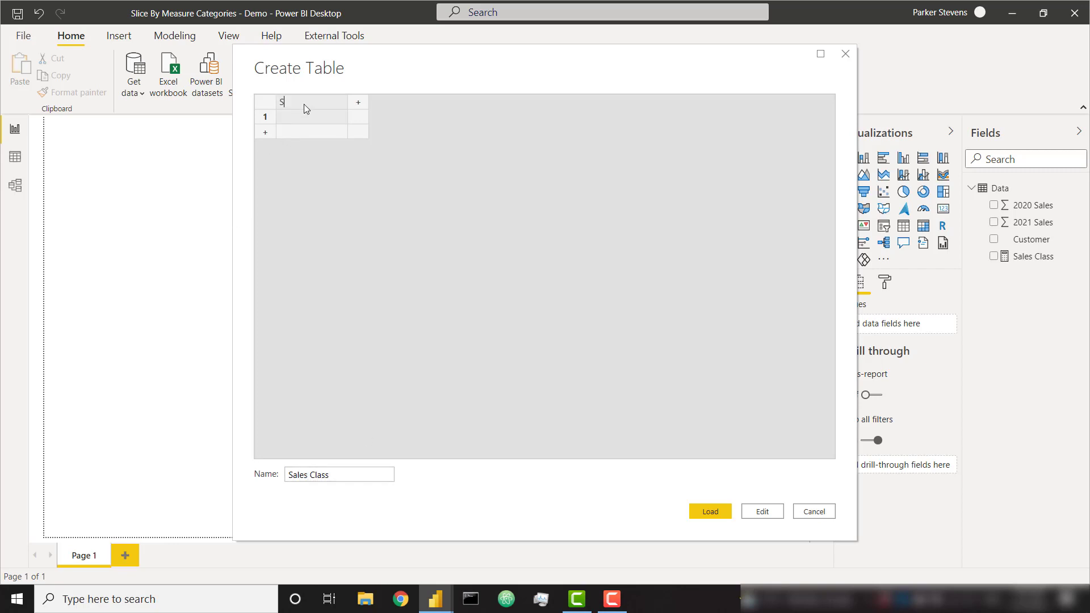
type("election")
key("Tab")
type("Or")
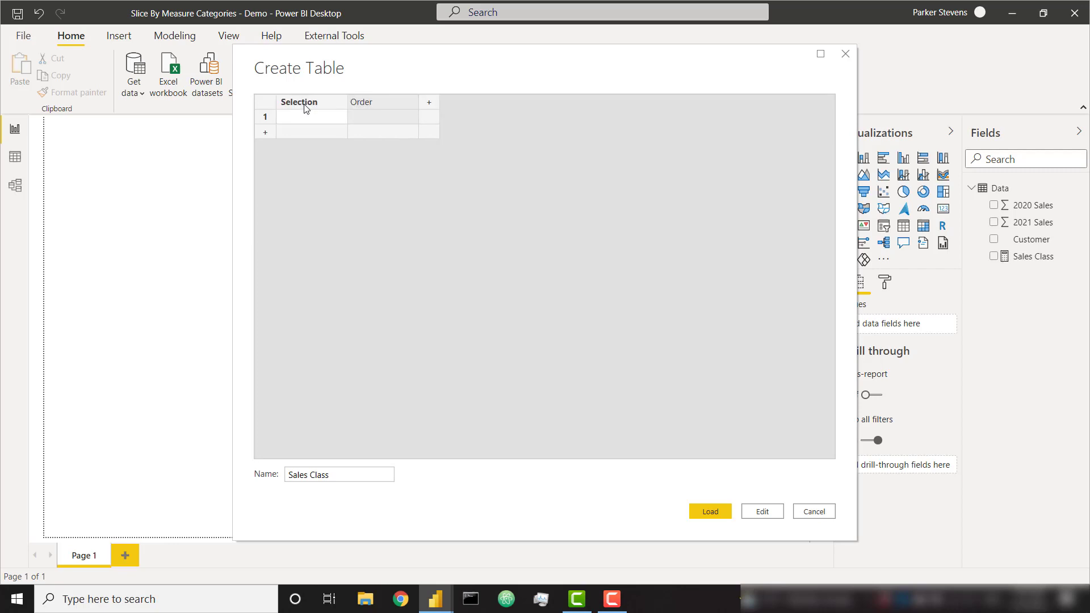
key("Return")
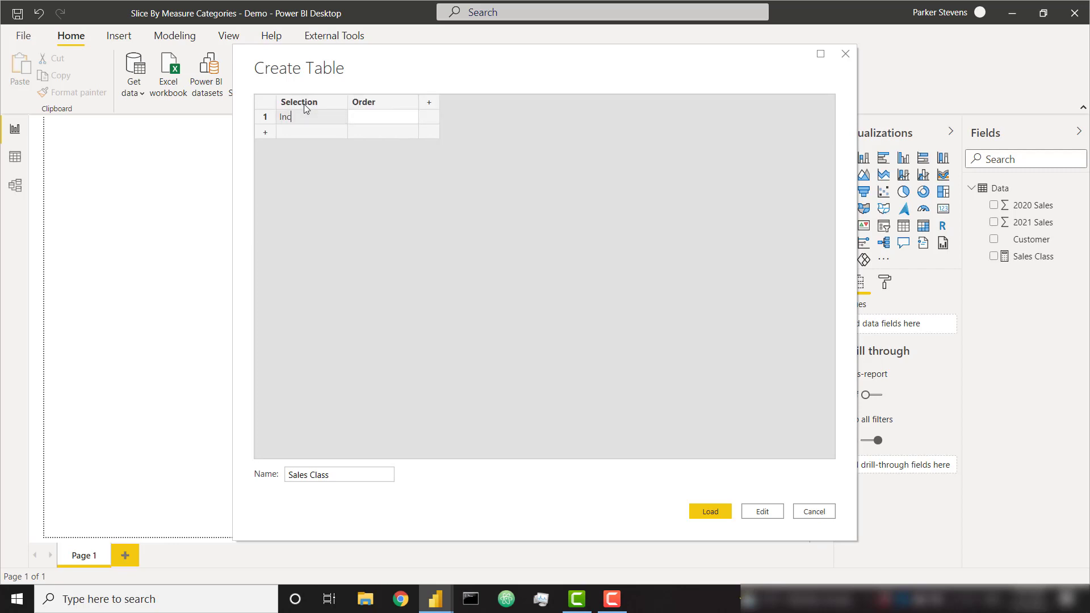
Enter Increased Sales, Decreased Sales, New Customer, No Change and All Customers as Selection rows
type("Increased Sales")
key("Return")
type("Decreased")
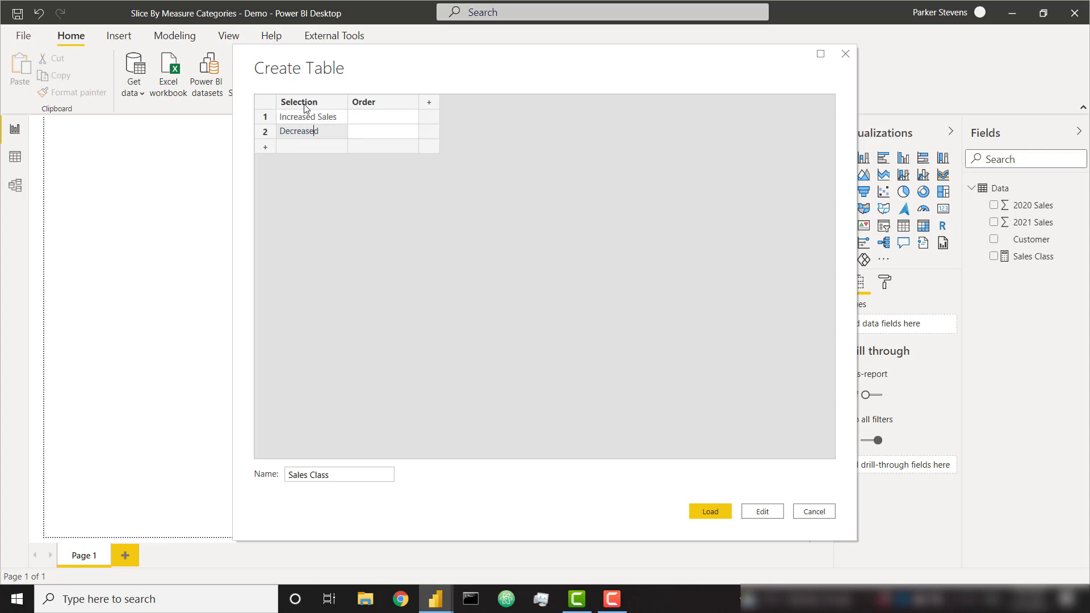
key("Return")
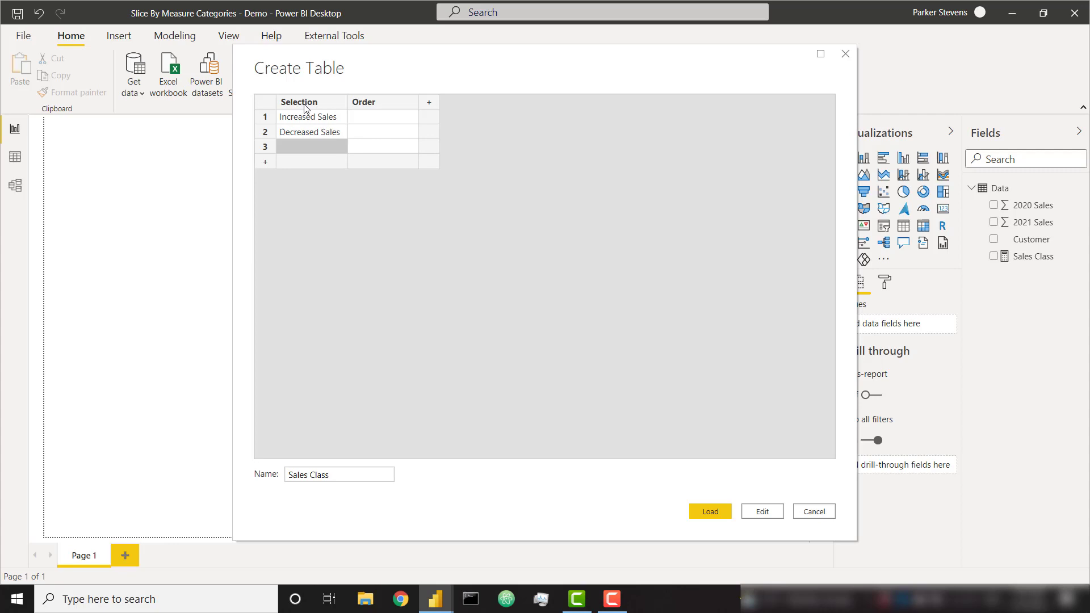
type("New Customer")
key("Return")
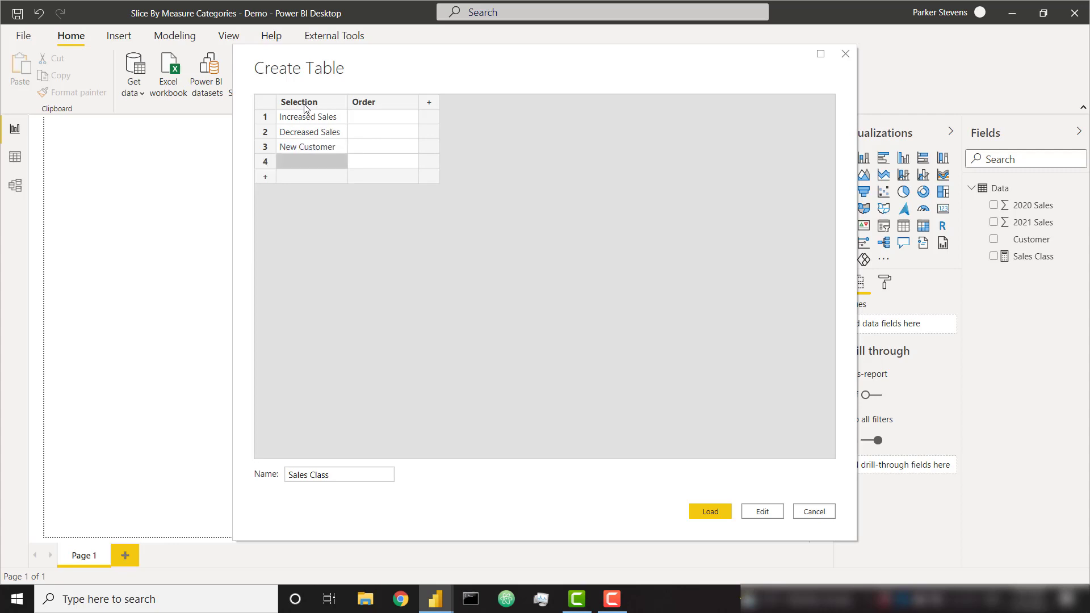
type("No Change")
key("Return")
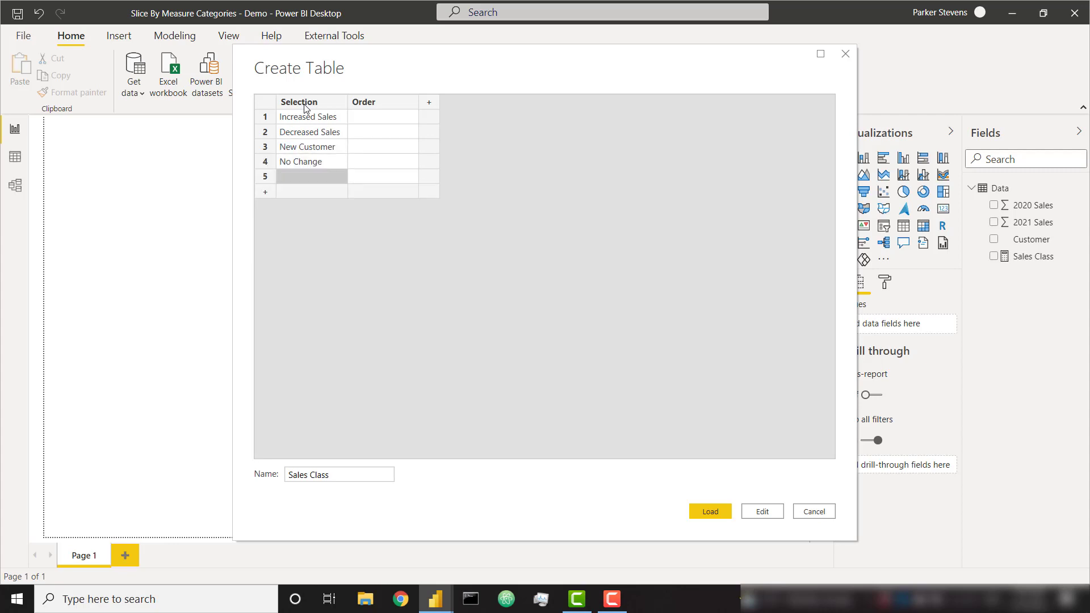
type("All")
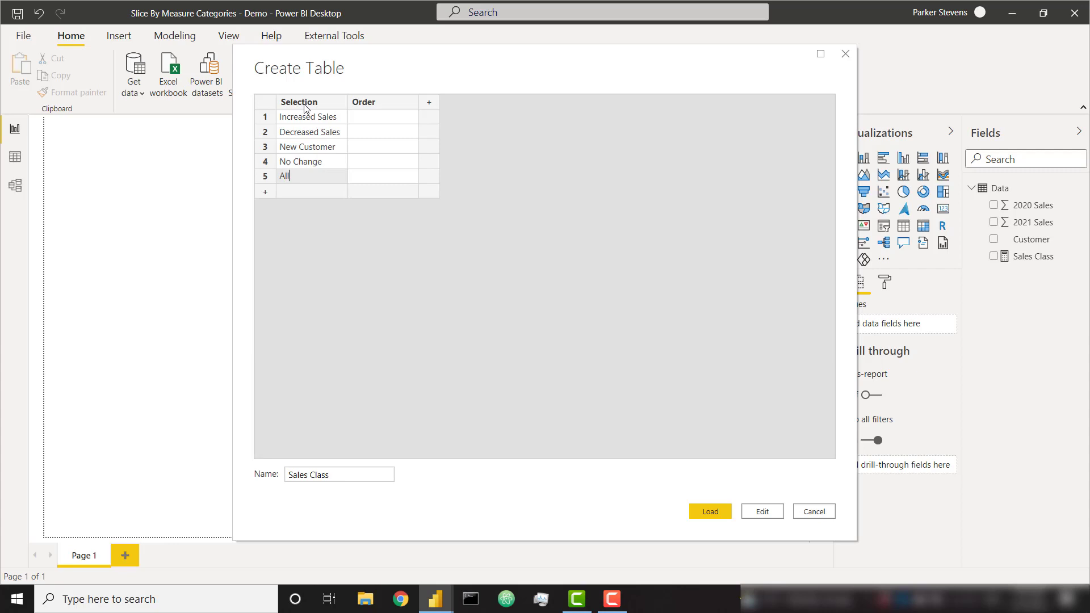
type(" Customers")
key("Tab")
Fill Order with 1 through 5 and load the Sales Class table
key("Up")
key("Up")
key("Up")
key("Up")
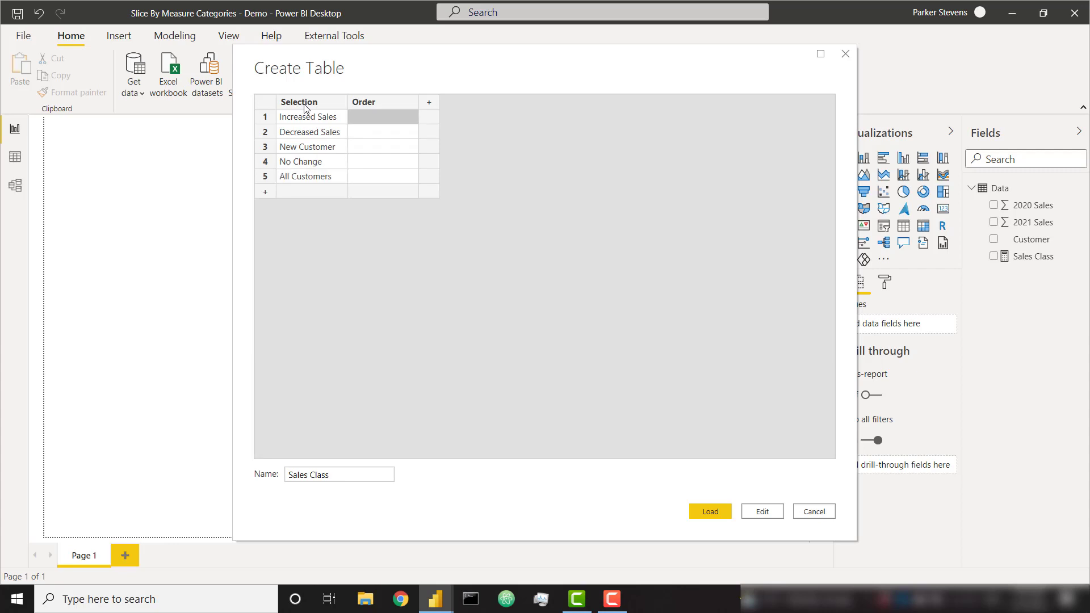
type("1")
key("Return")
type("2")
key("Return")
type("3")
key("Return")
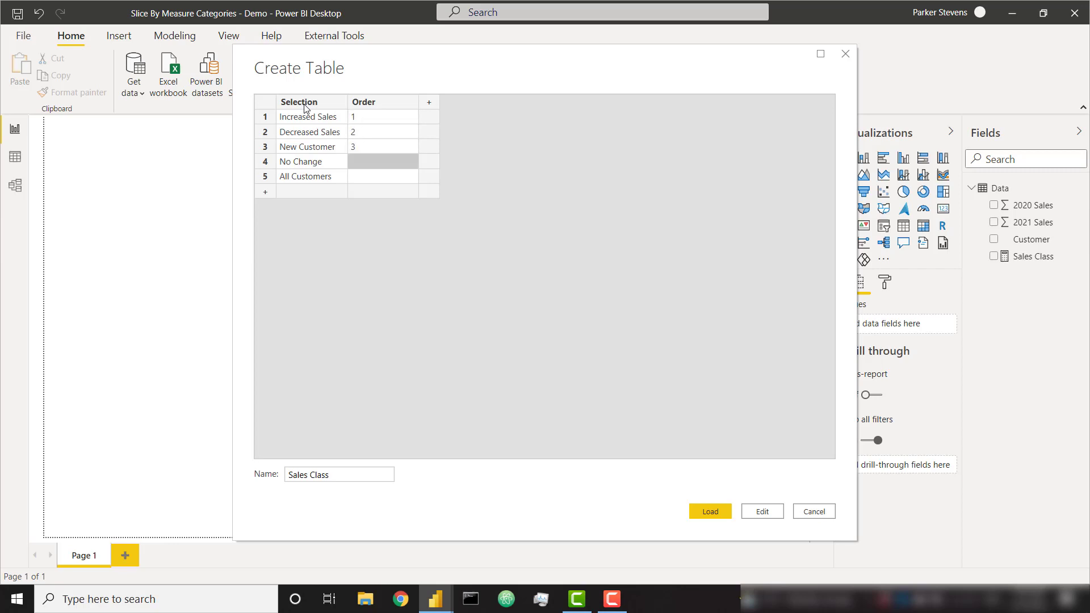
type("4")
key("Return")
type("5")
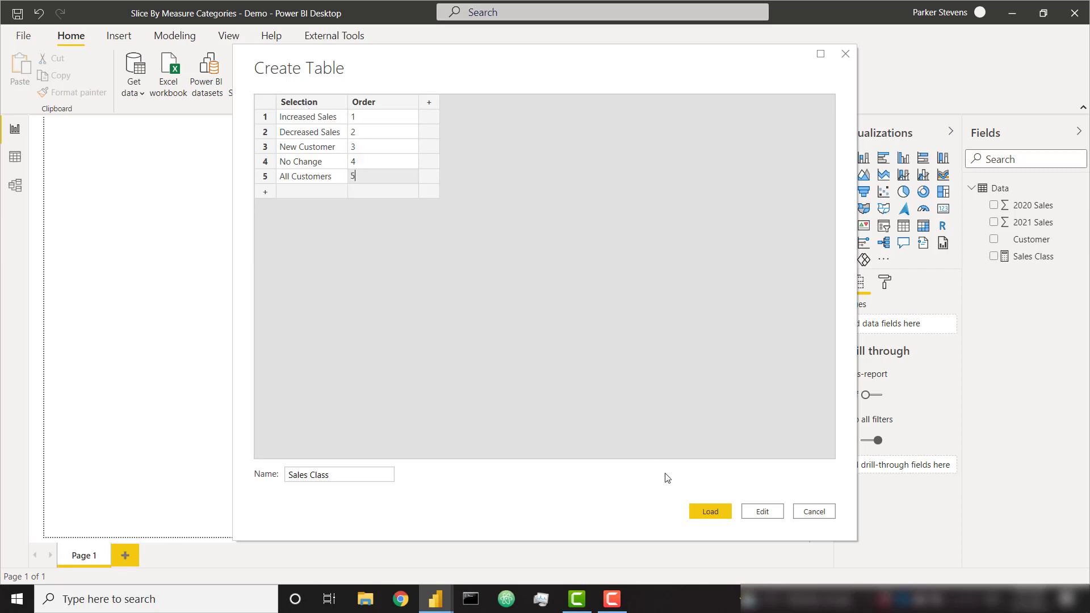
left_click(724, 511)
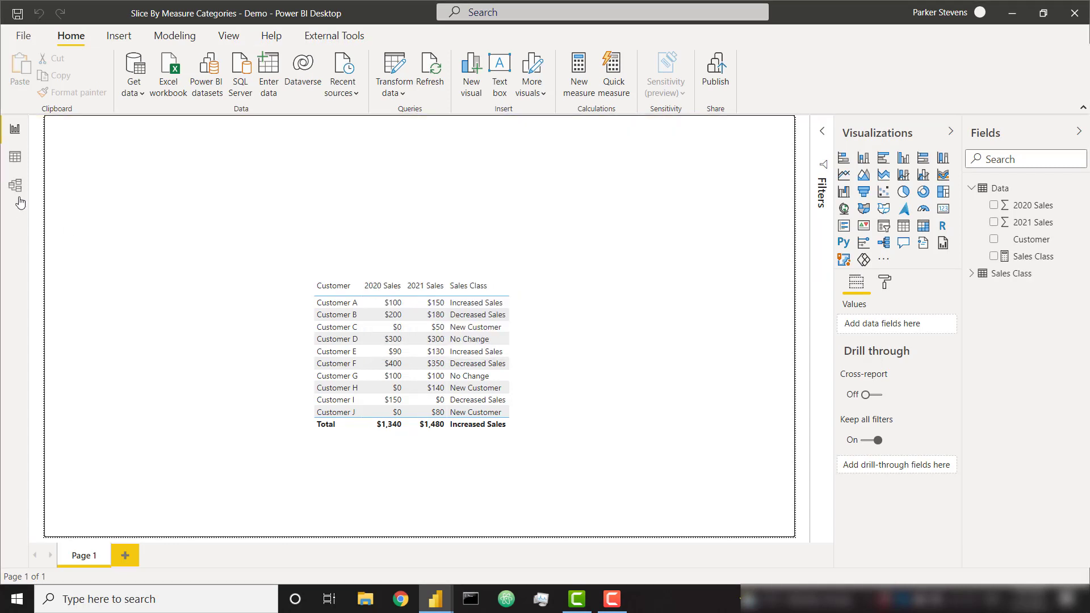
Sort the Sales Class Selection column by Order, then return to Report view
left_click(24, 160)
left_click(1014, 277)
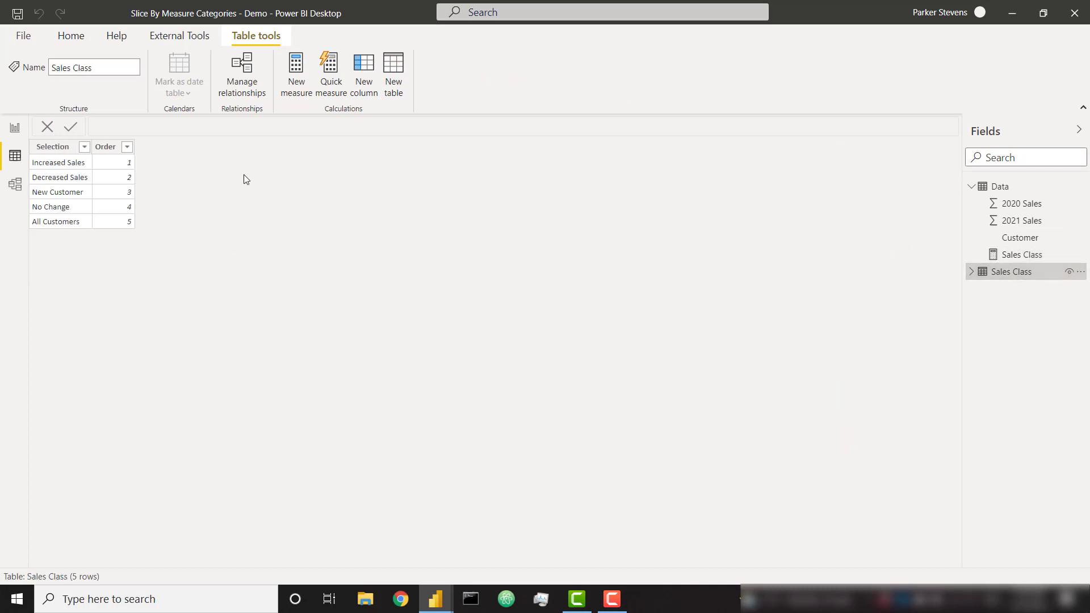
left_click(54, 146)
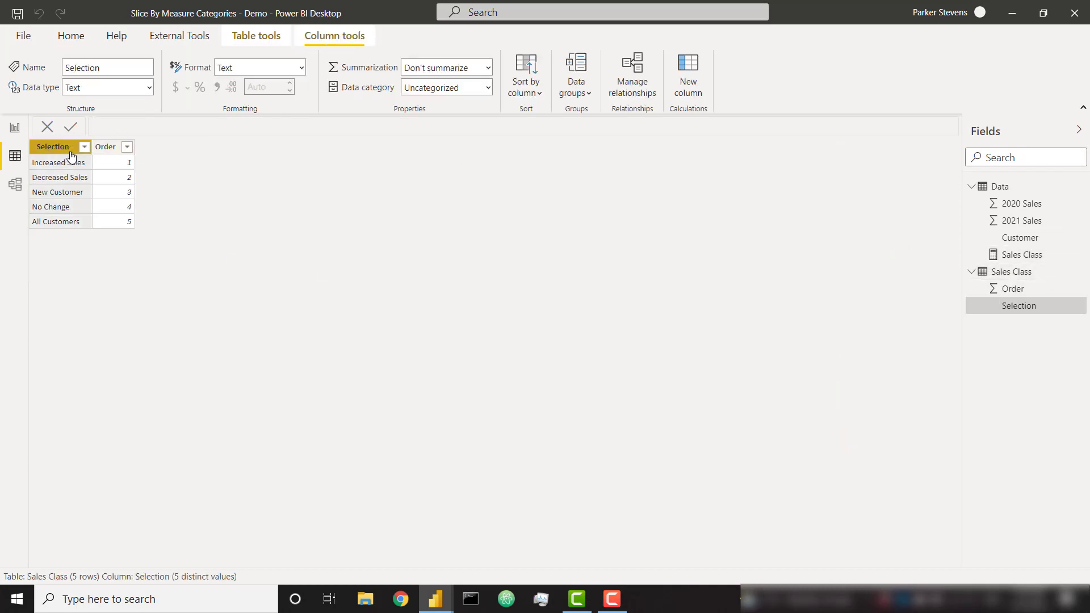
left_click(525, 91)
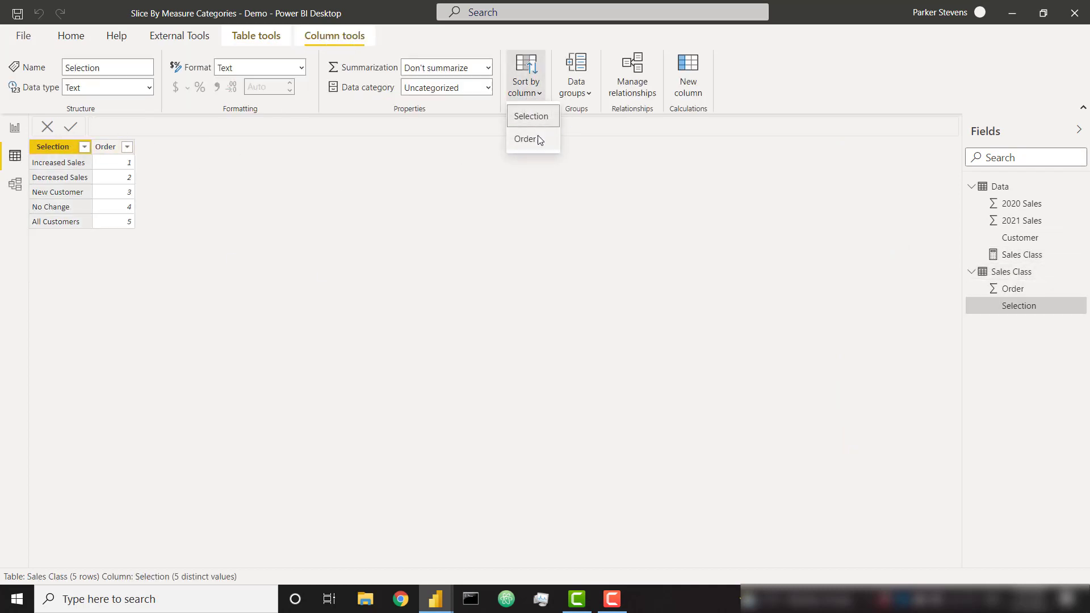
left_click(540, 140)
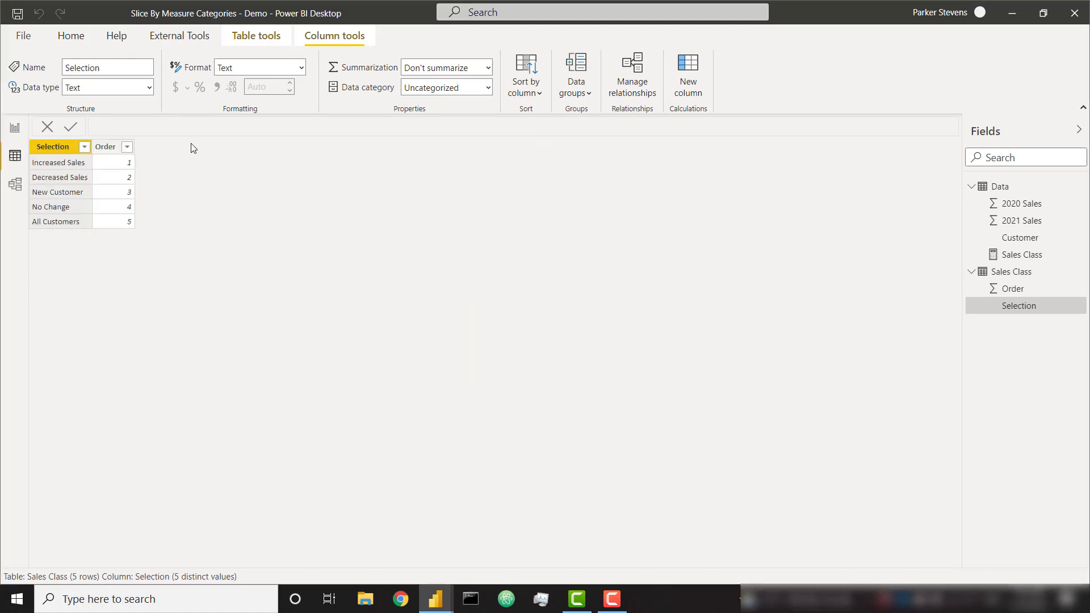
left_click(18, 129)
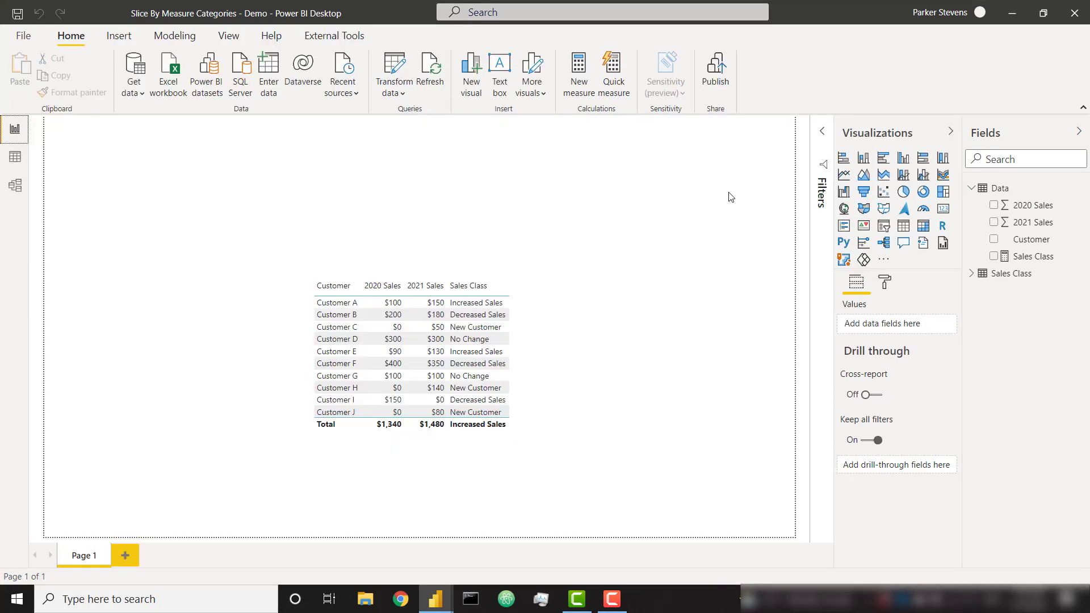
Add a slicer of Sales Class[Selection] laid out horizontally as one wide row of tiles
left_click(883, 225)
left_click(972, 273)
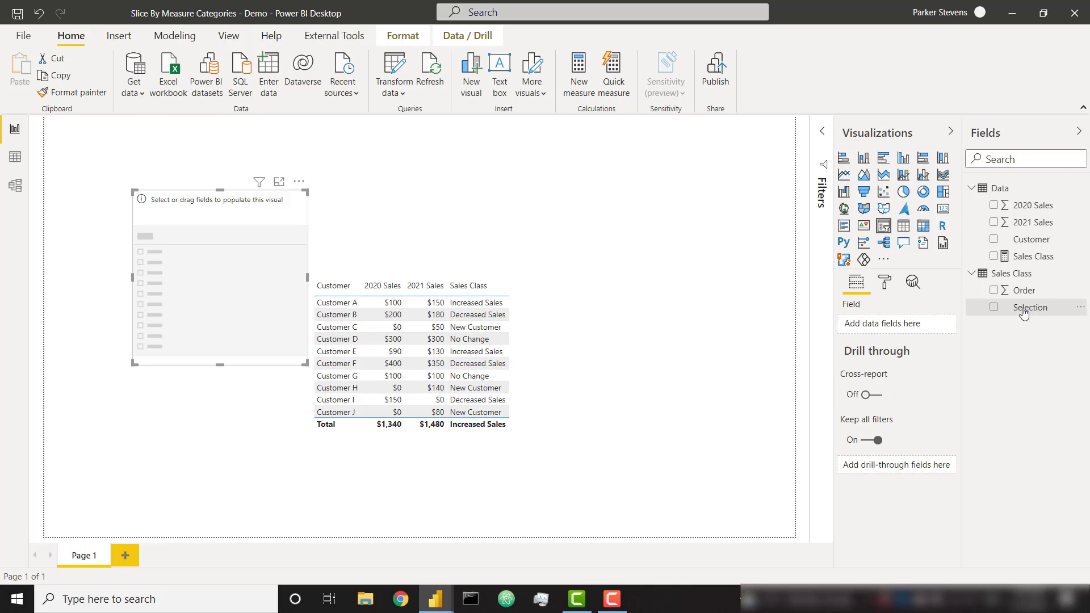
left_click_drag(1022, 307, 873, 328)
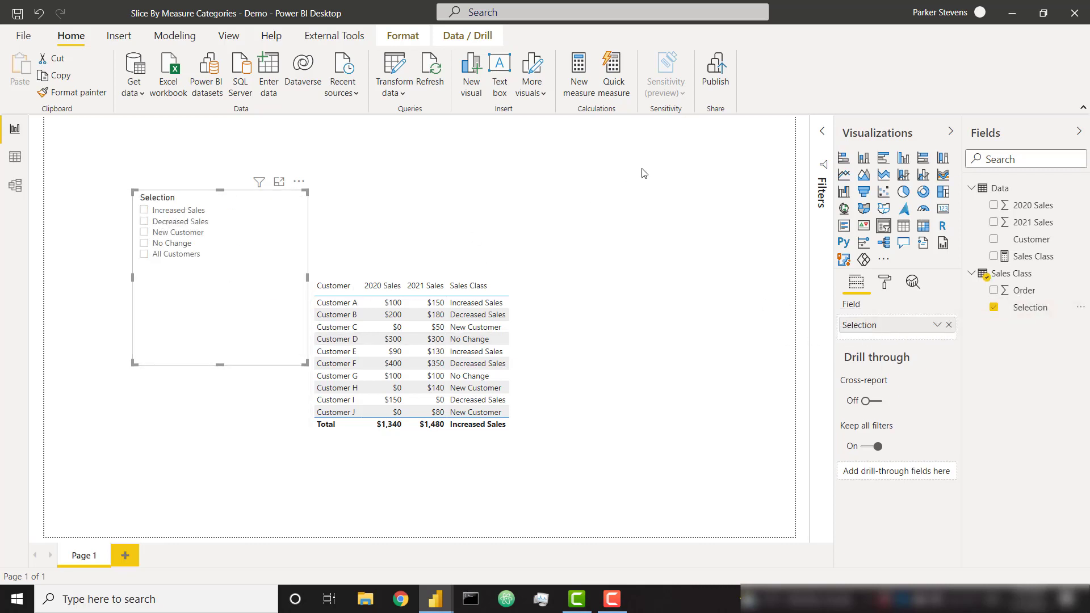
left_click(884, 282)
left_click(885, 338)
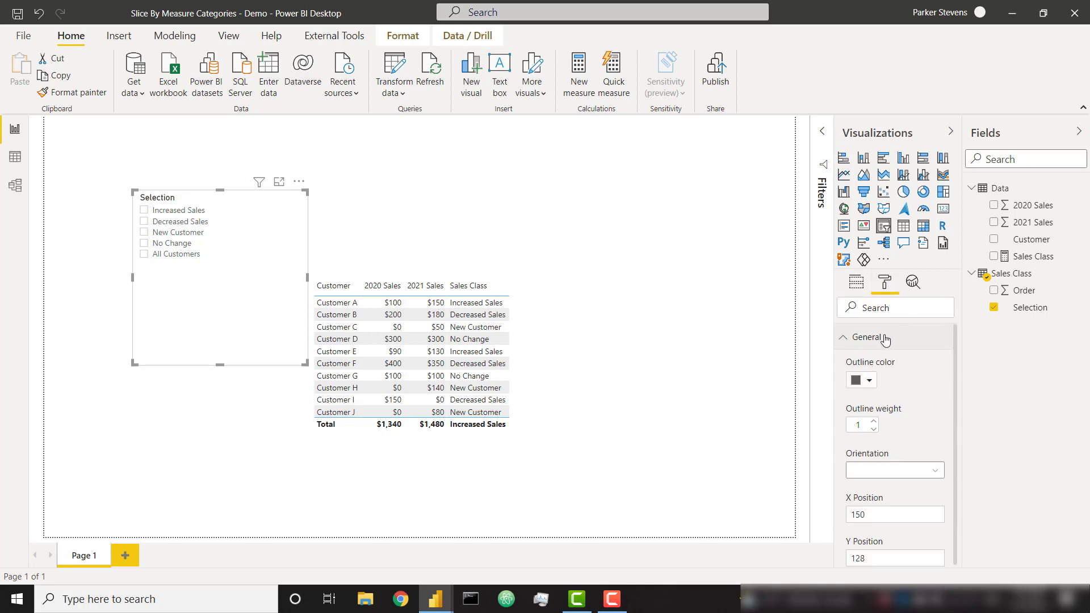
left_click(893, 470)
left_click(877, 501)
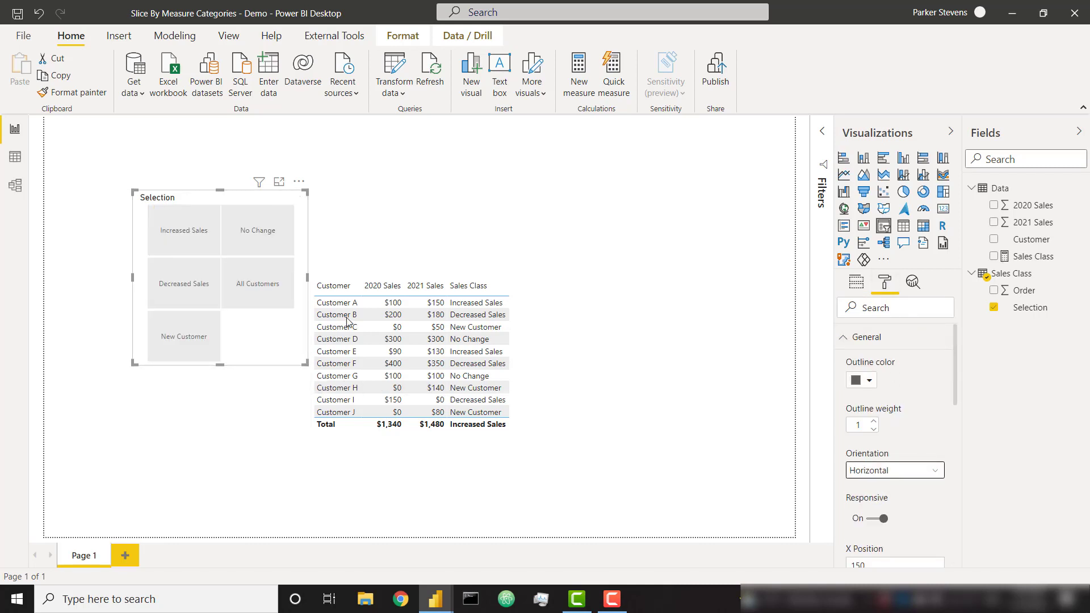
left_click_drag(305, 363, 523, 250)
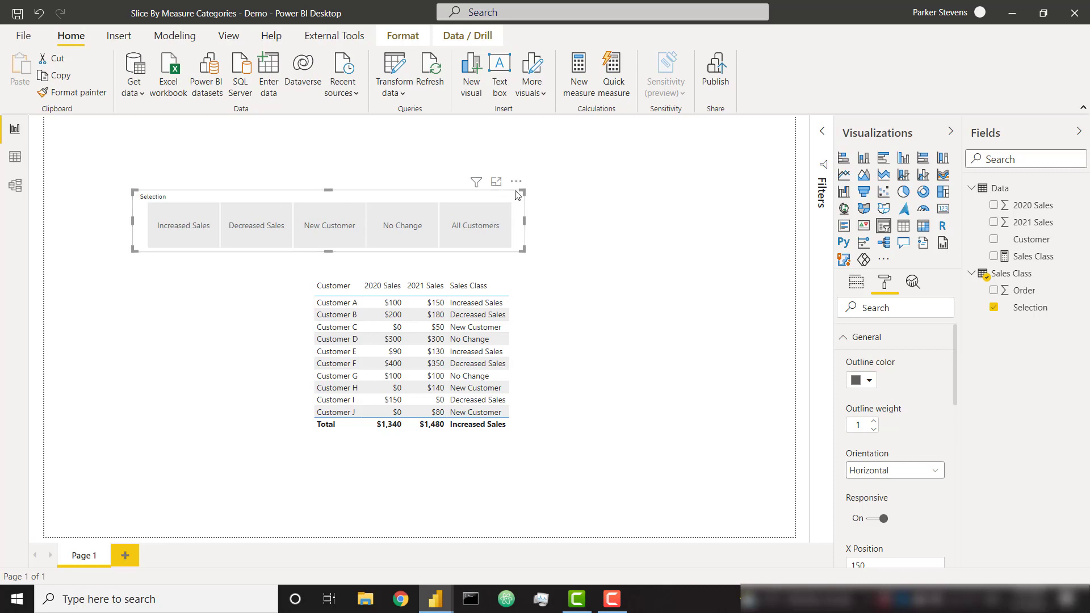
Turn on single select for the slicer and hide its Selection header
left_click(881, 344)
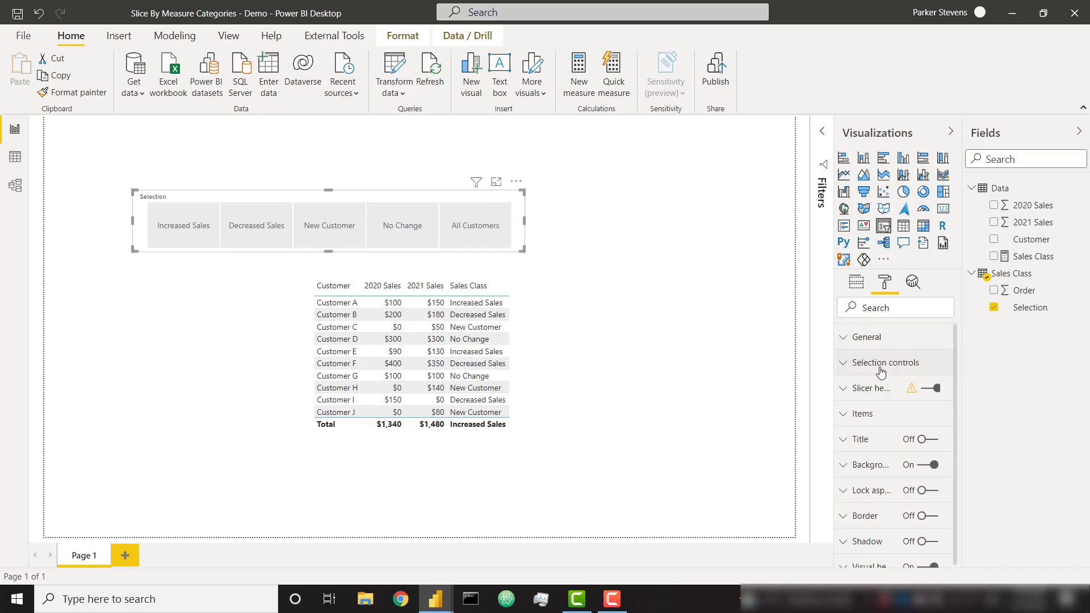
left_click(881, 369)
left_click(875, 408)
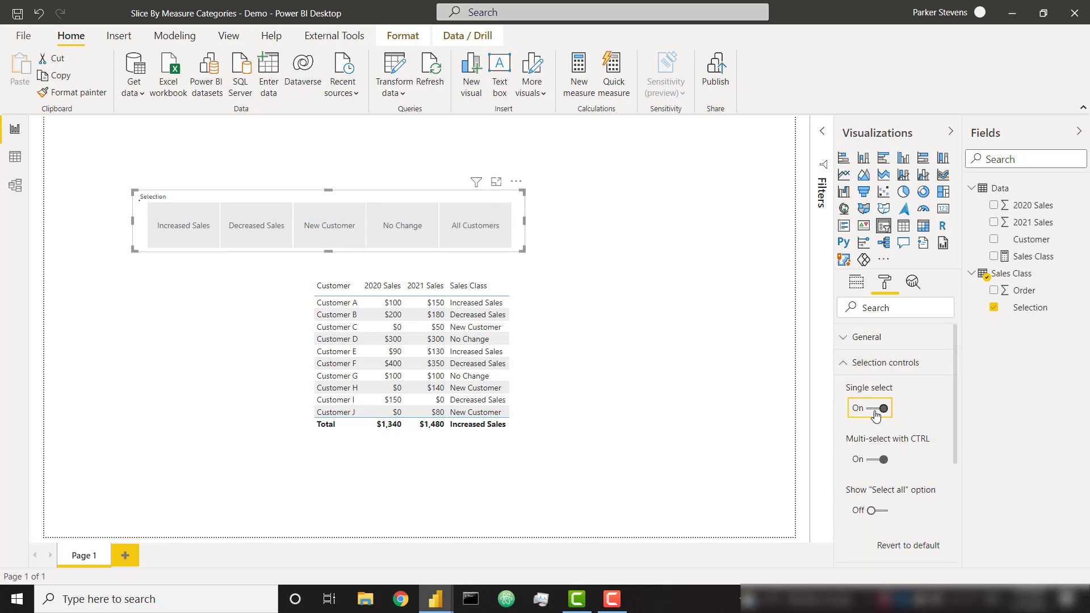
left_click(242, 227)
left_click(170, 239)
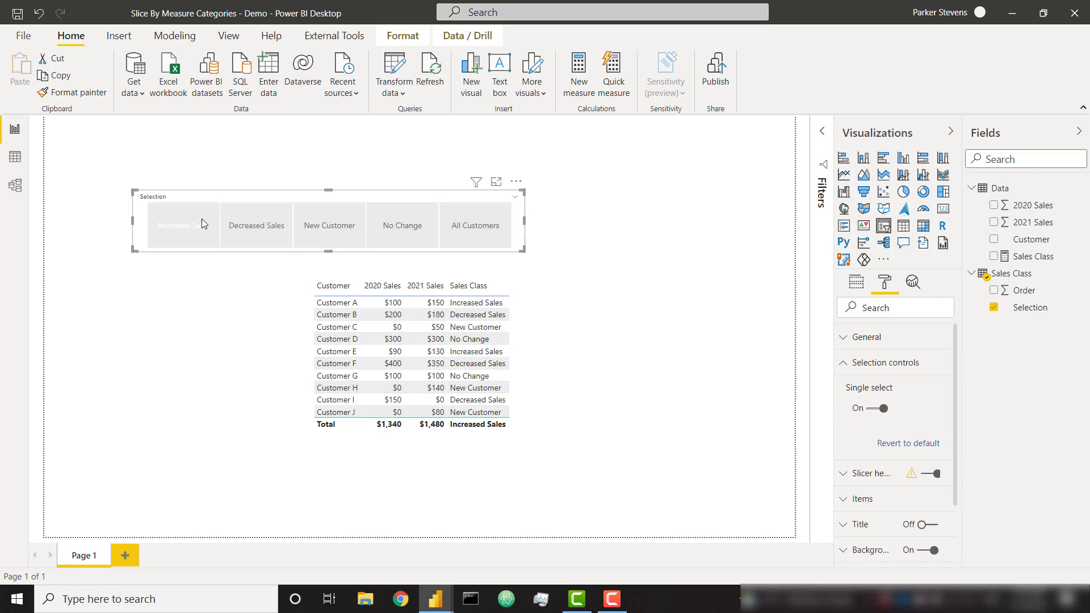
left_click(875, 363)
left_click(934, 389)
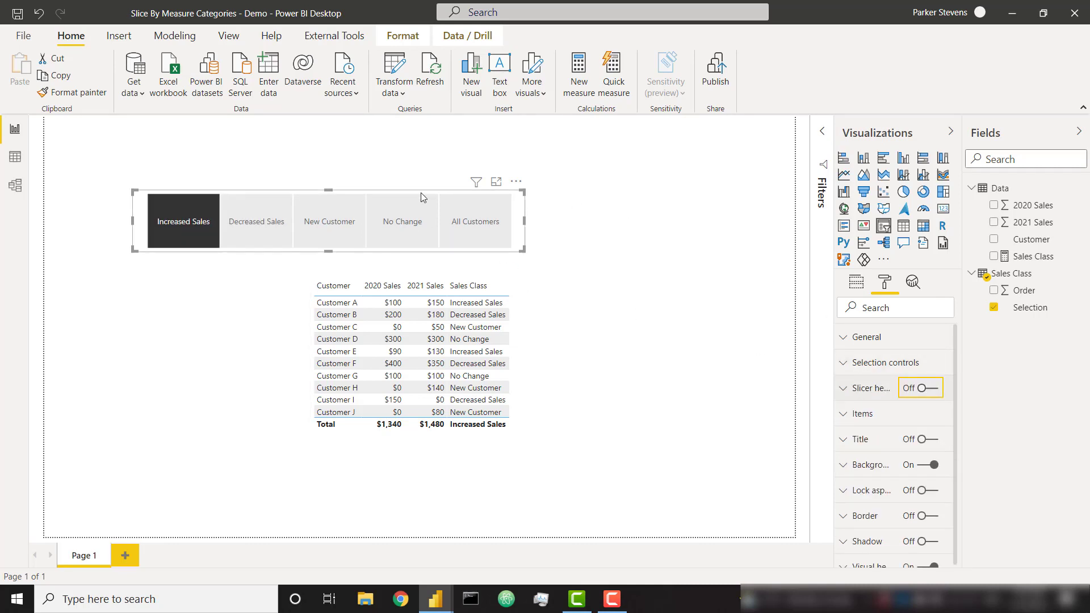
Centre the slicer above the table, resize it, and test each category button
left_click_drag(440, 191, 557, 184)
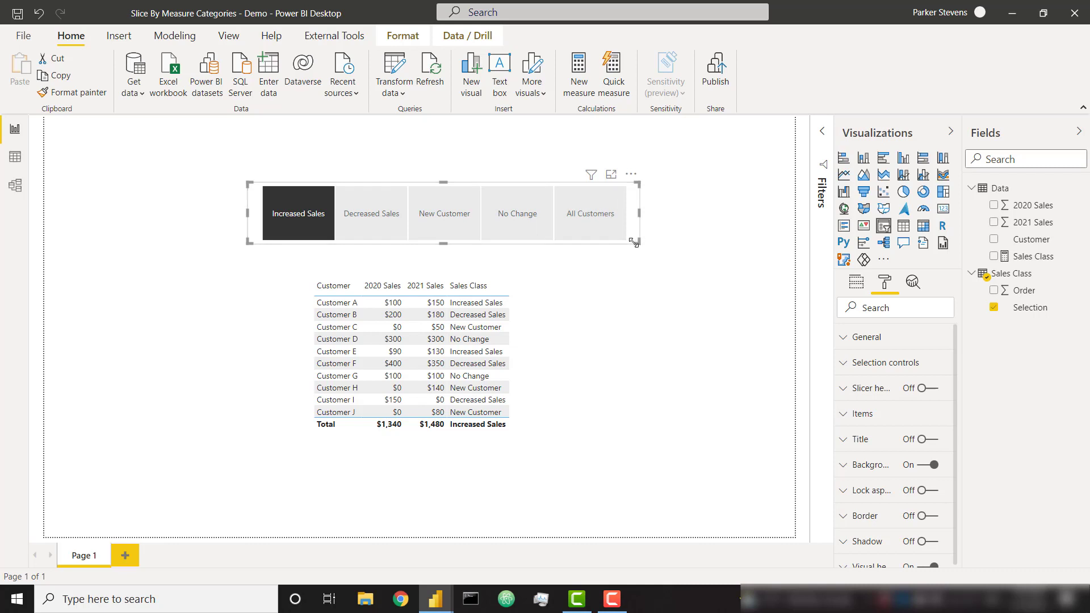
left_click_drag(634, 242, 626, 248)
left_click(596, 226)
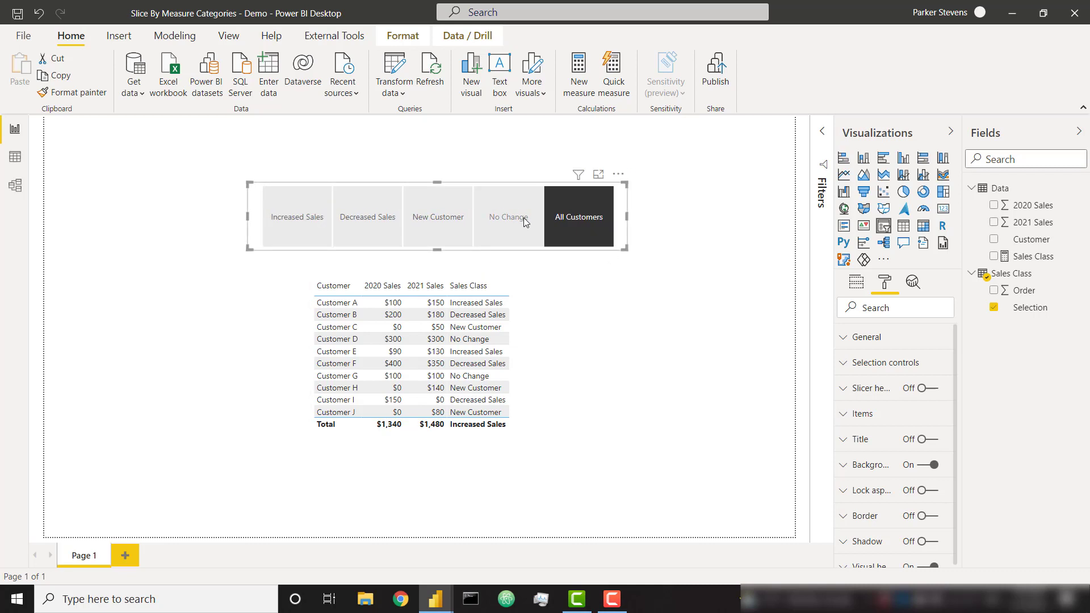
left_click(525, 223)
left_click(438, 223)
left_click(374, 224)
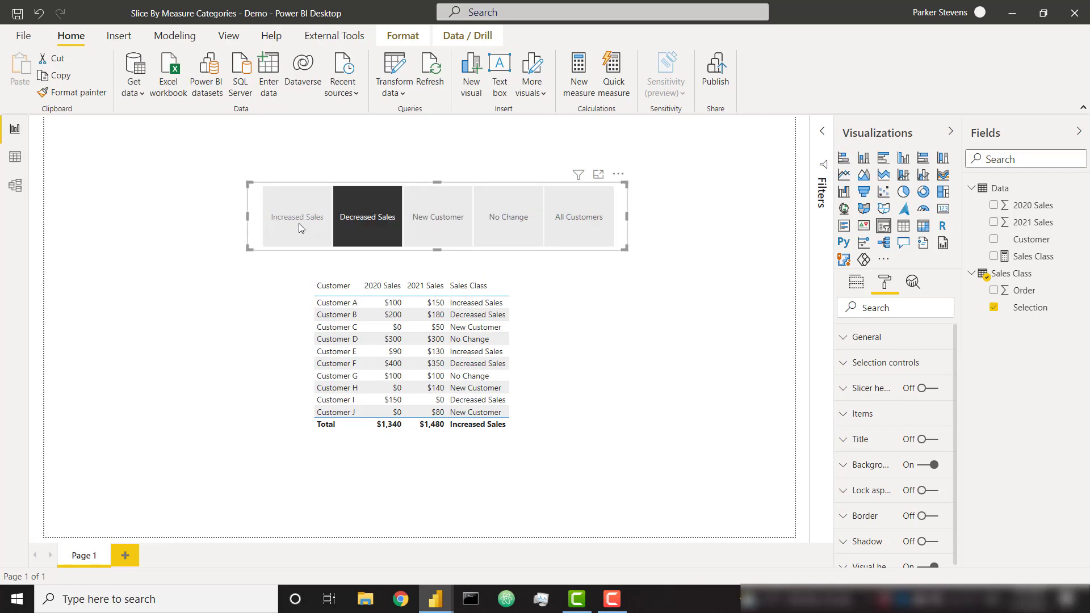
left_click(291, 226)
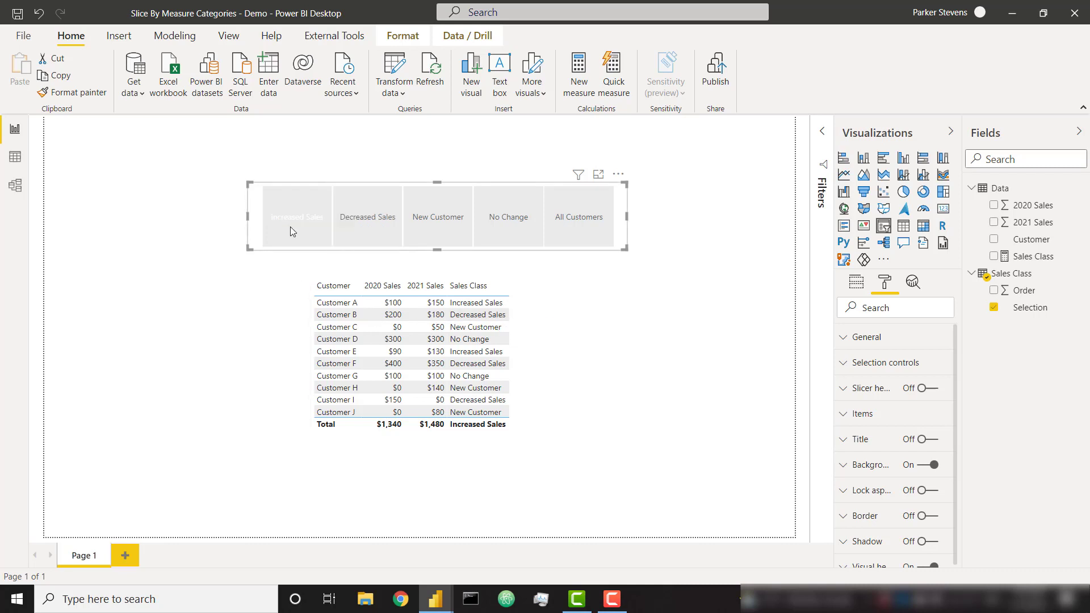
left_click(534, 330)
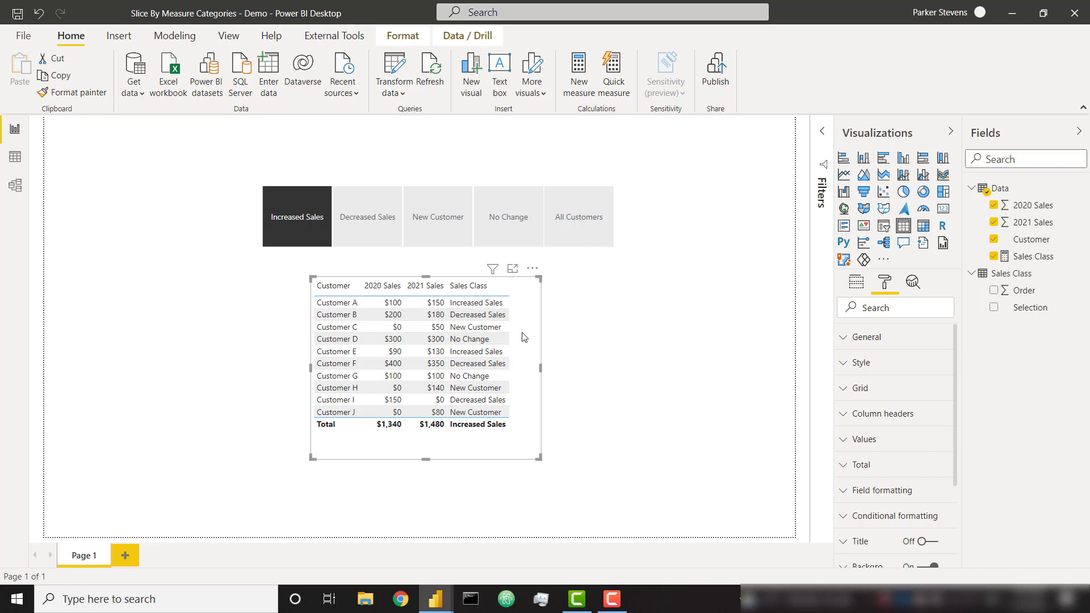
left_click(379, 231)
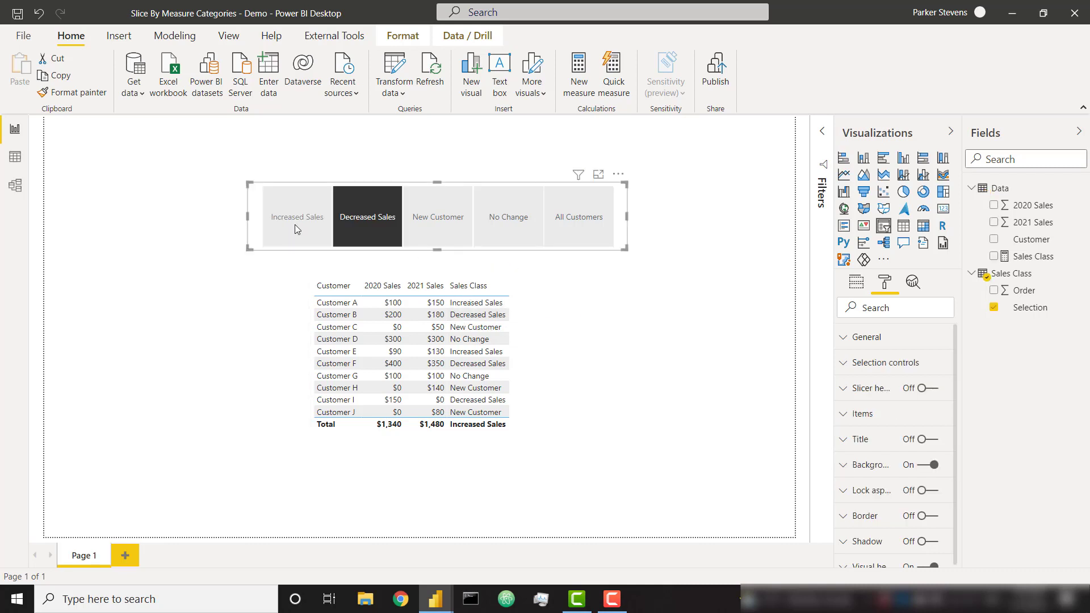
Create a Filter Status measure in the Data table returning 1
left_click(295, 224)
right_click(969, 199)
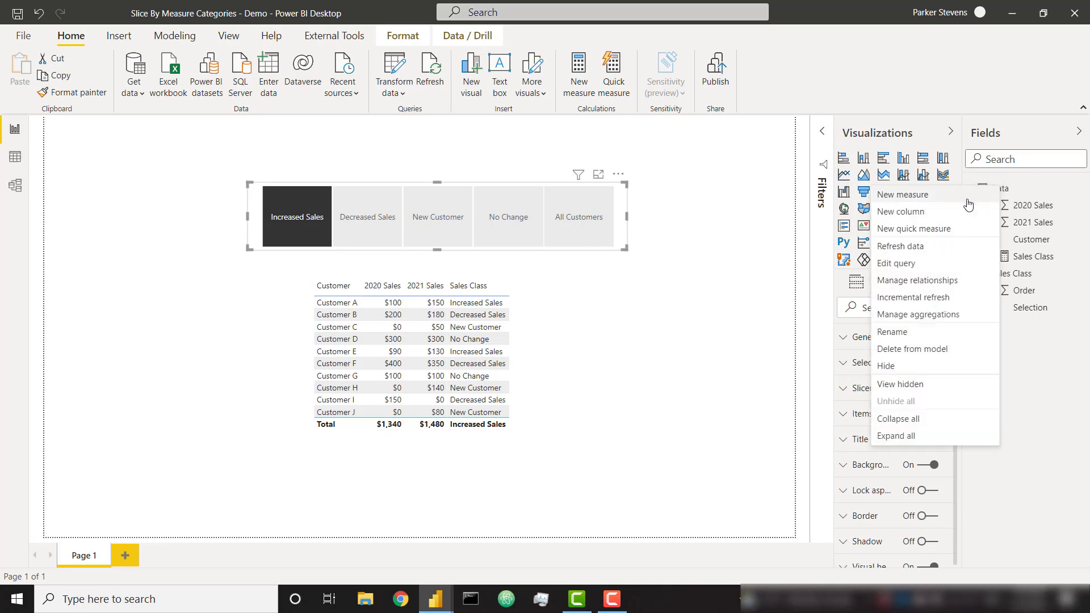
key("Escape")
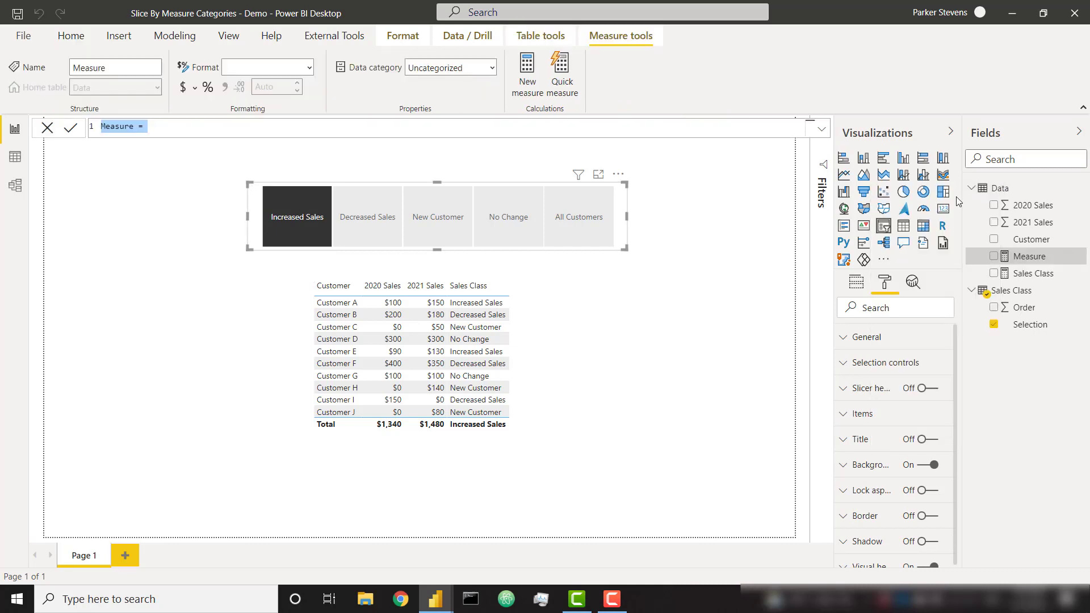
type("Filter Status")
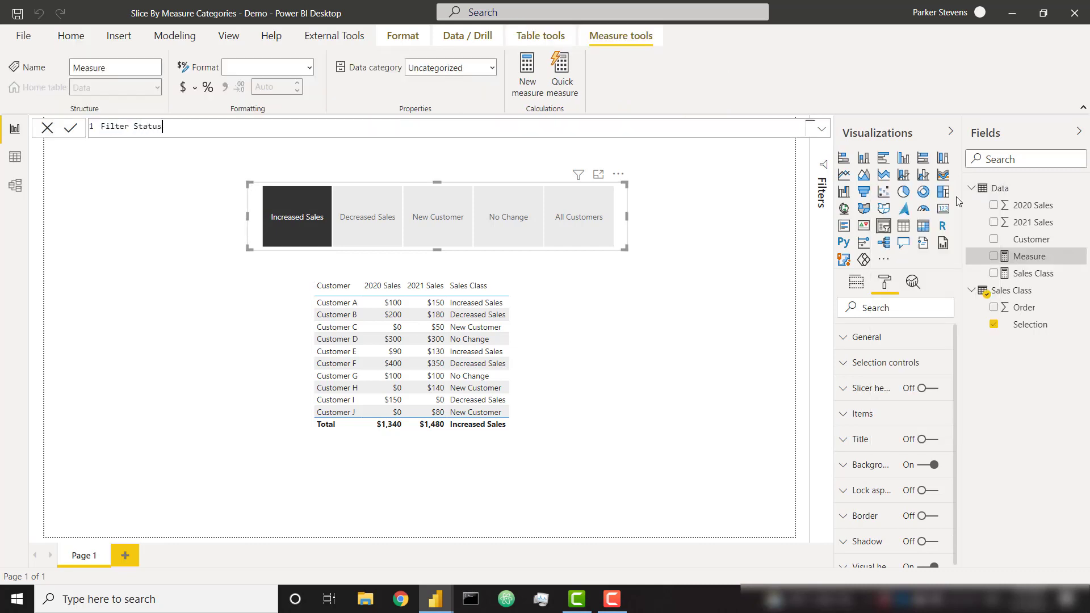
type(" =")
key("shift+Return")
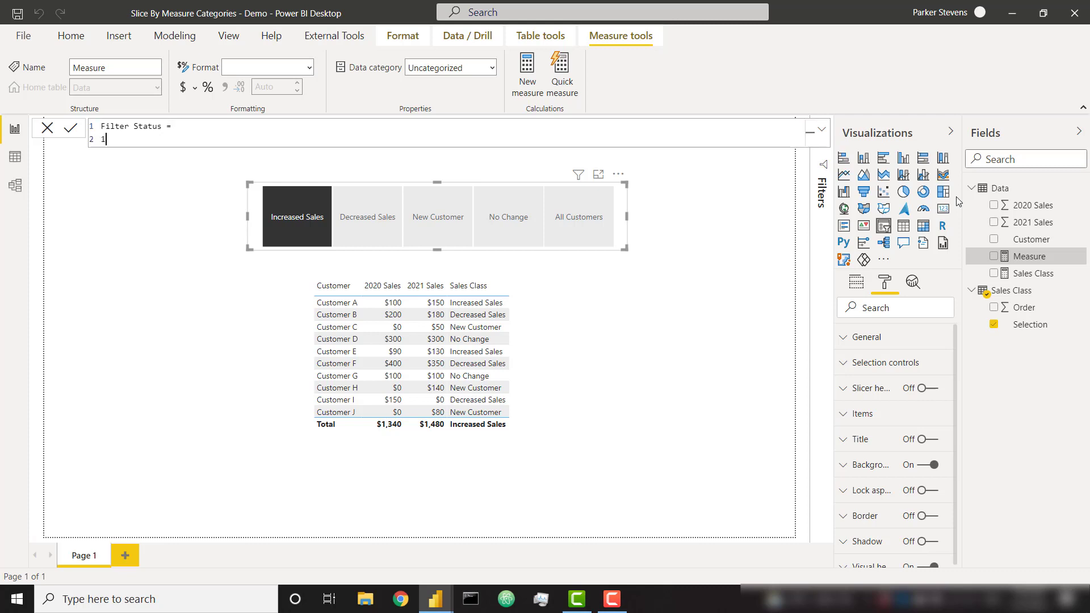
key("Return")
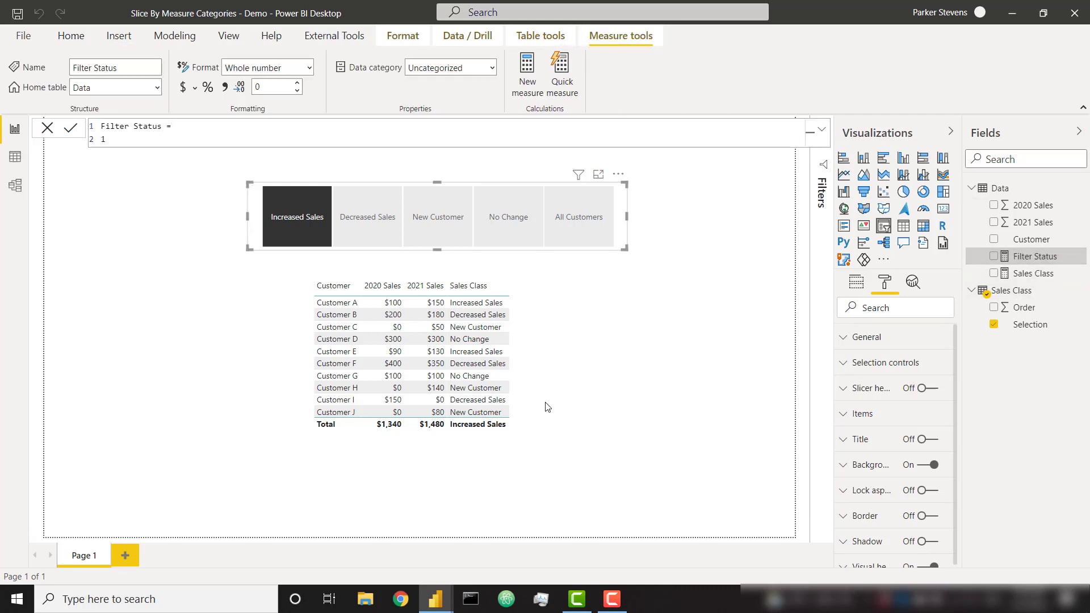
Add Filter Status as a table column and test it with the slicer categories
left_click(539, 368)
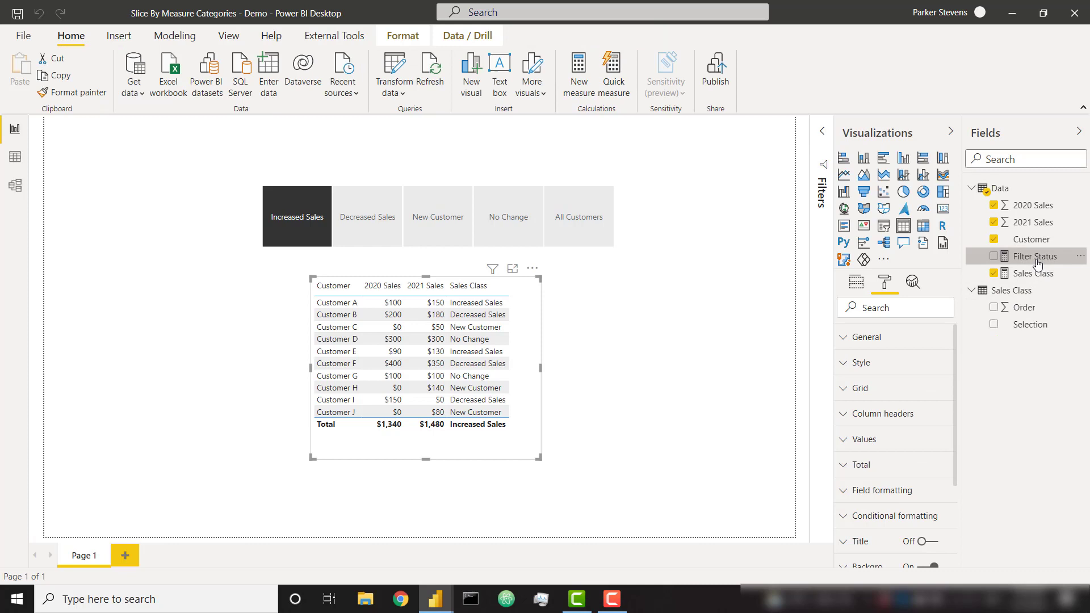
left_click_drag(1038, 262, 543, 368)
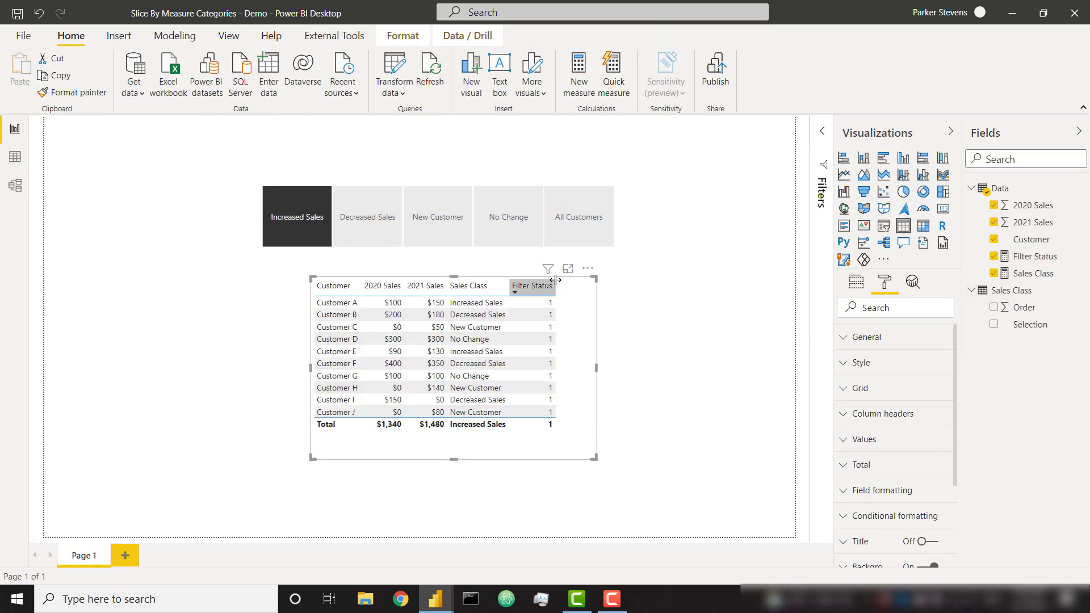
left_click(383, 231)
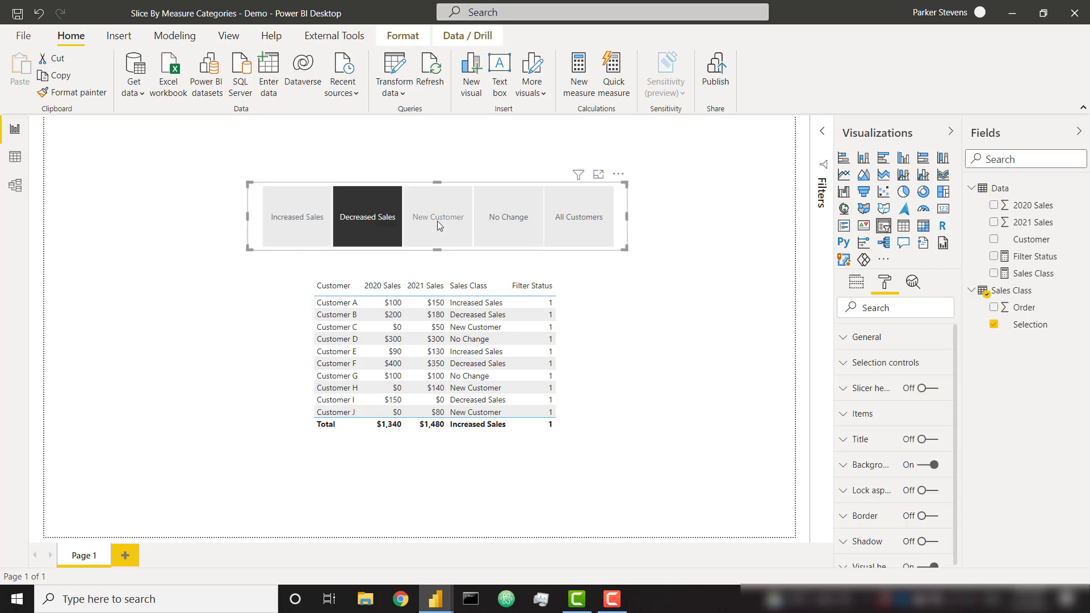
left_click(438, 220)
left_click_drag(311, 254, 320, 257)
left_click(308, 233)
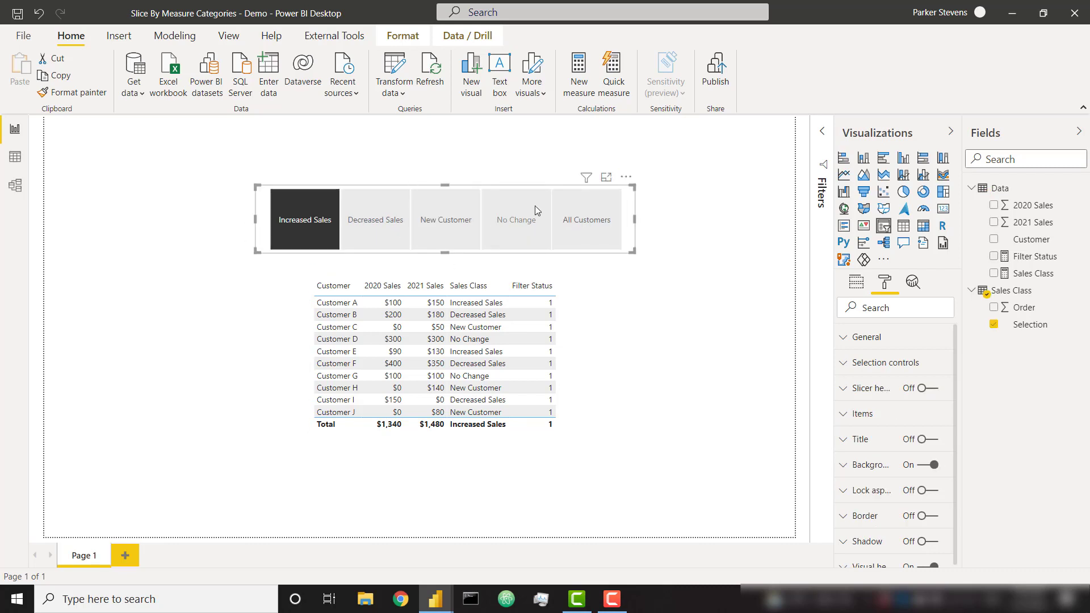
In Filter Status, declare CurrentSelection = SELECTEDVALUE of Sales Class Selection, plus a [Sales Class] variable
left_click(1039, 256)
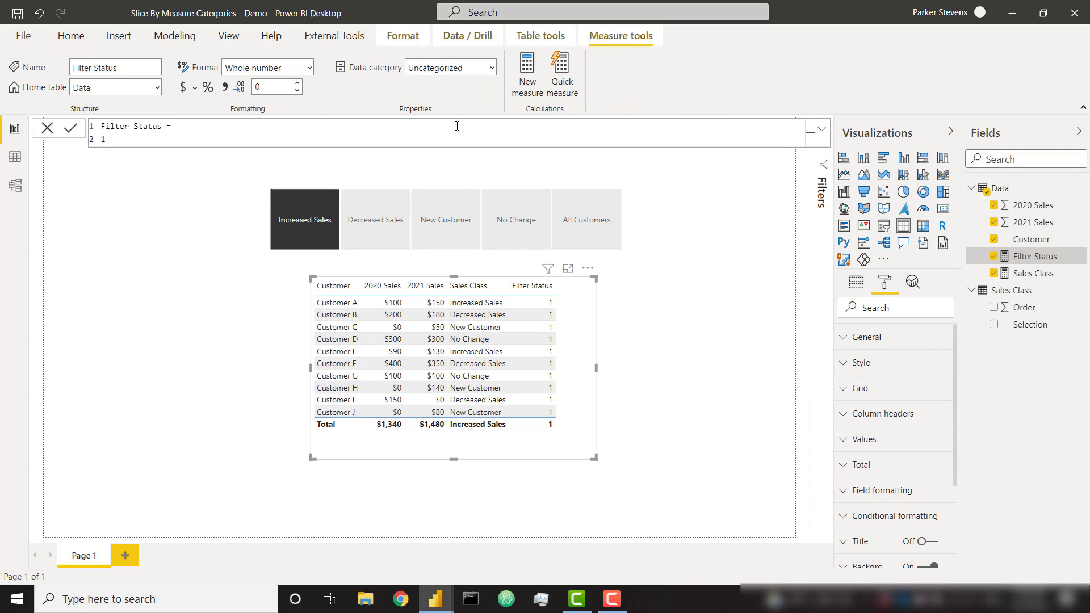
type("VAR CurrentSelection = SELECTEDVALUE(")
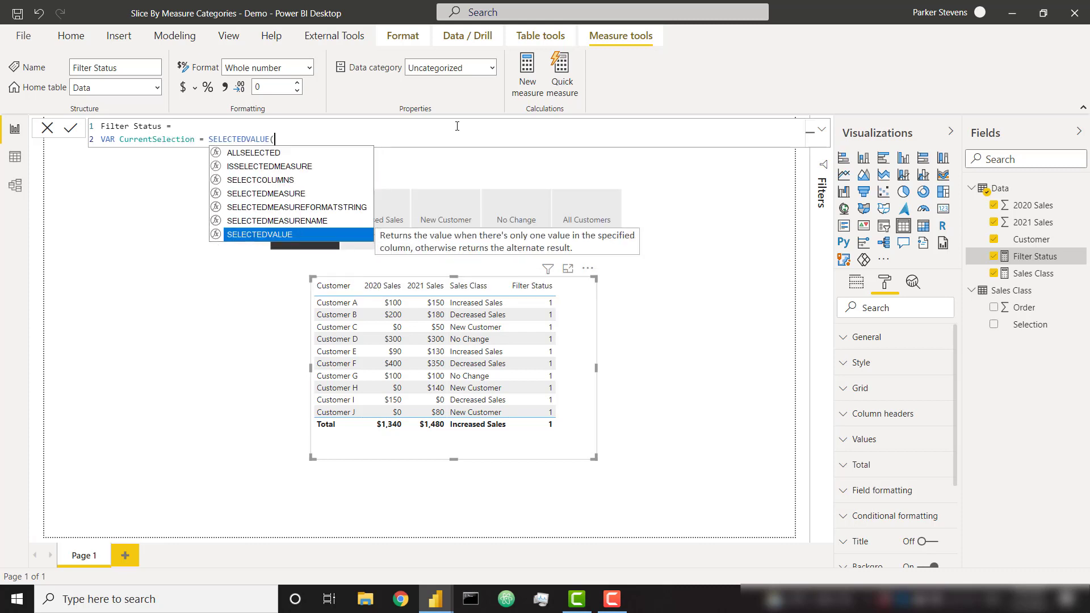
type("sel")
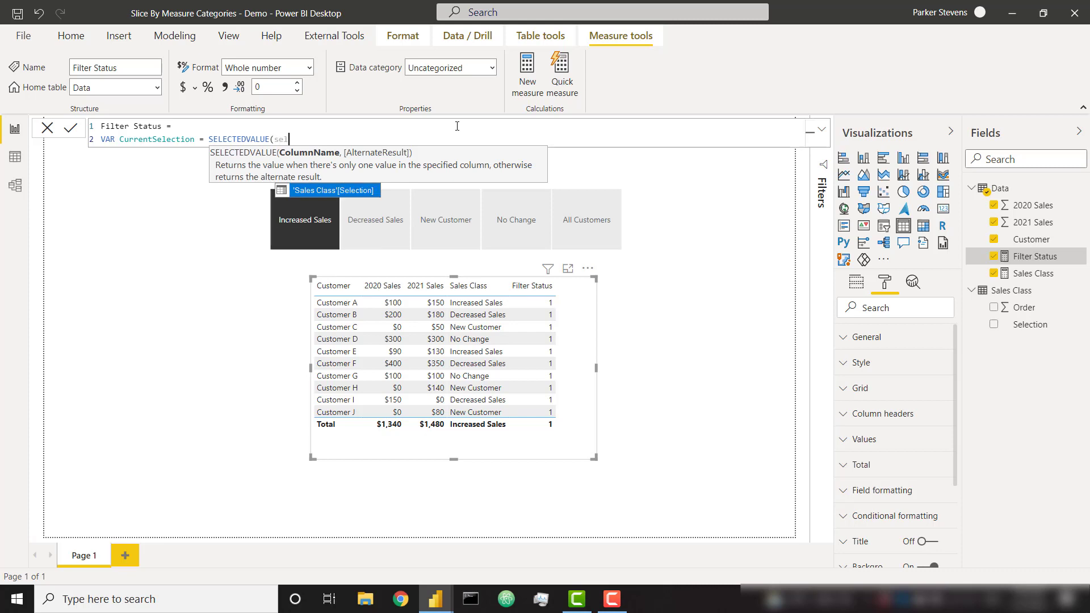
key("Tab")
type(")")
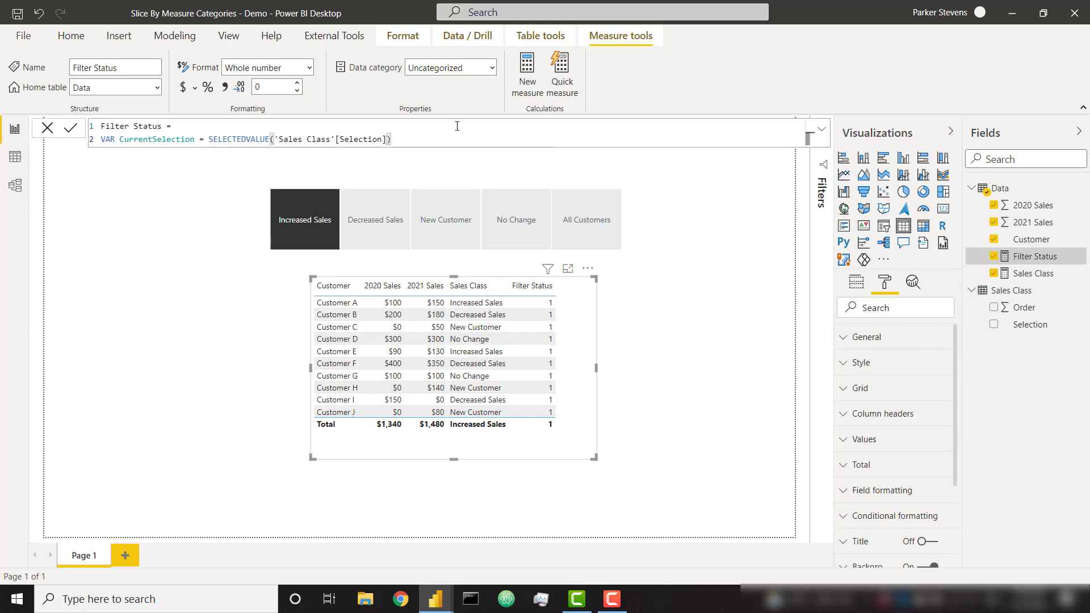
key("Return")
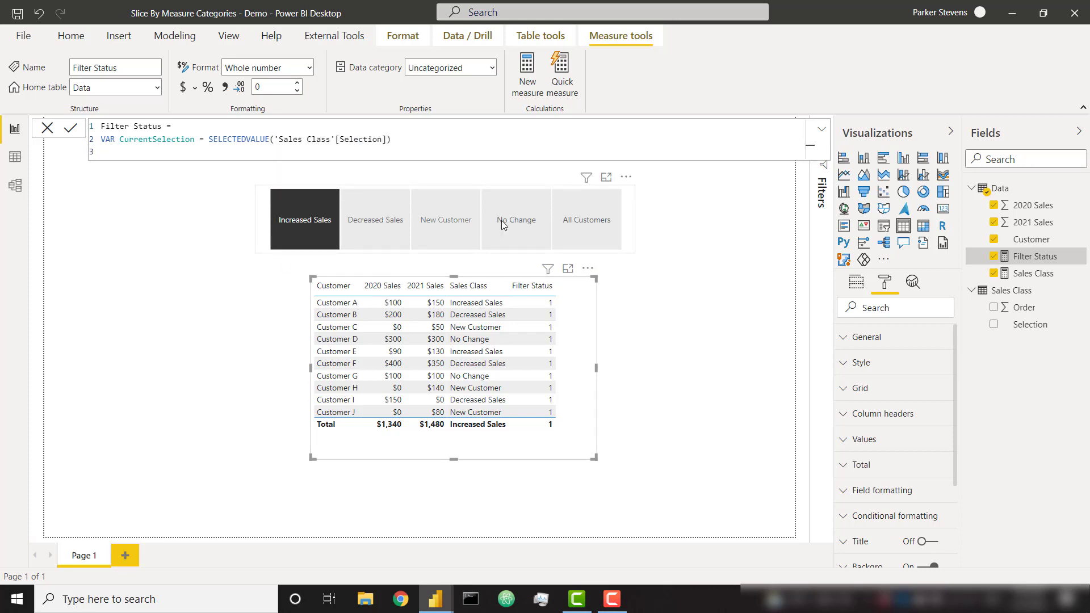
type("VAR")
type("sale")
key("Tab")
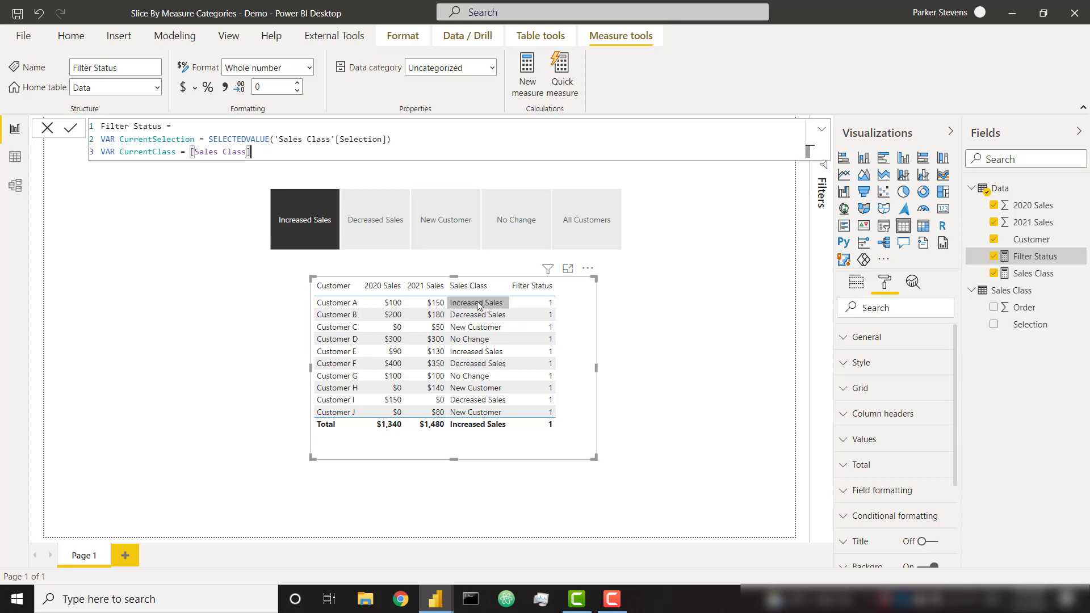
Begin RETURN SWITCH(TRUE(), with the condition CurrentSelection = "Increased Sales" &&
key("Return")
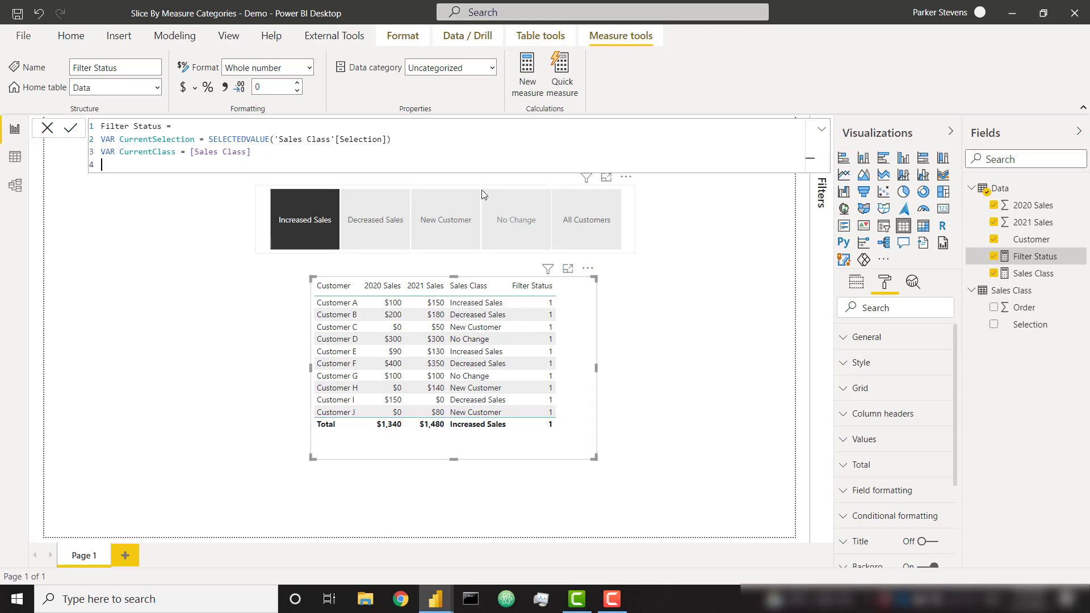
type("RETURN")
key("Return")
type("SWITCH(")
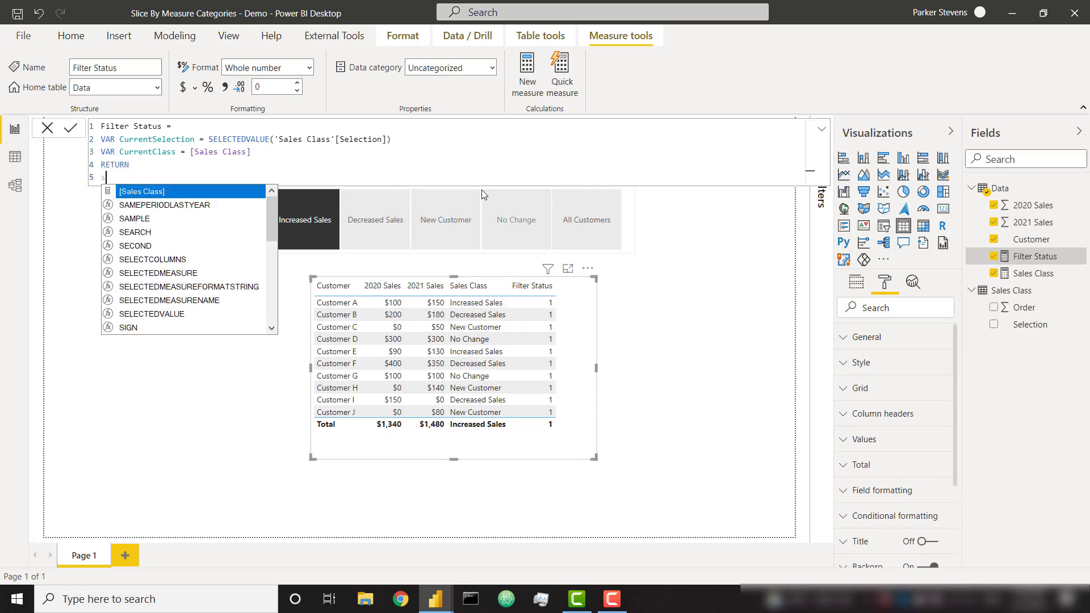
key("Return")
type("TRUE(),")
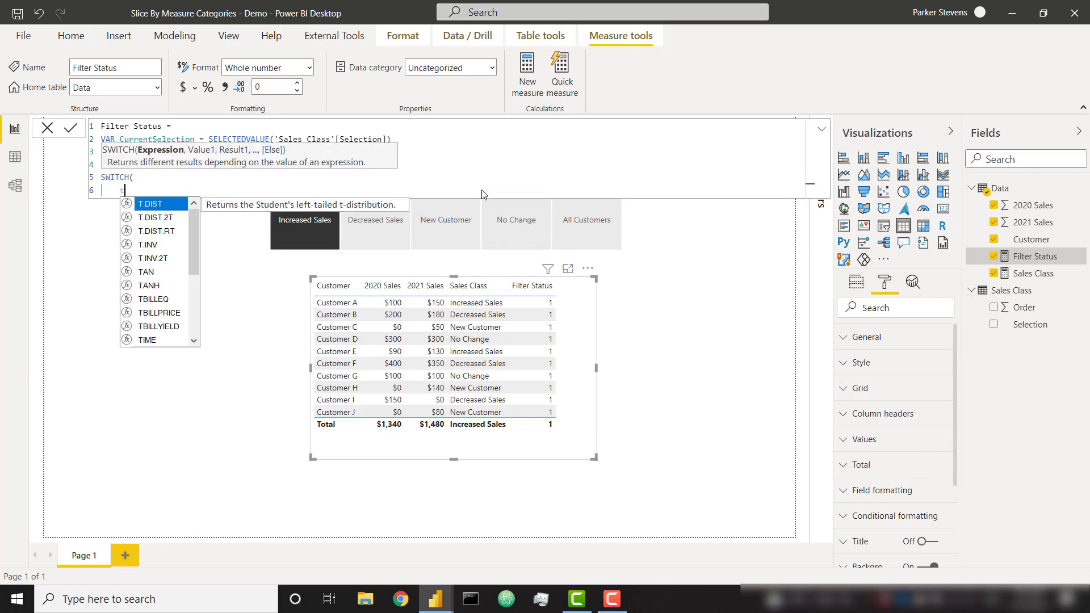
key("Return")
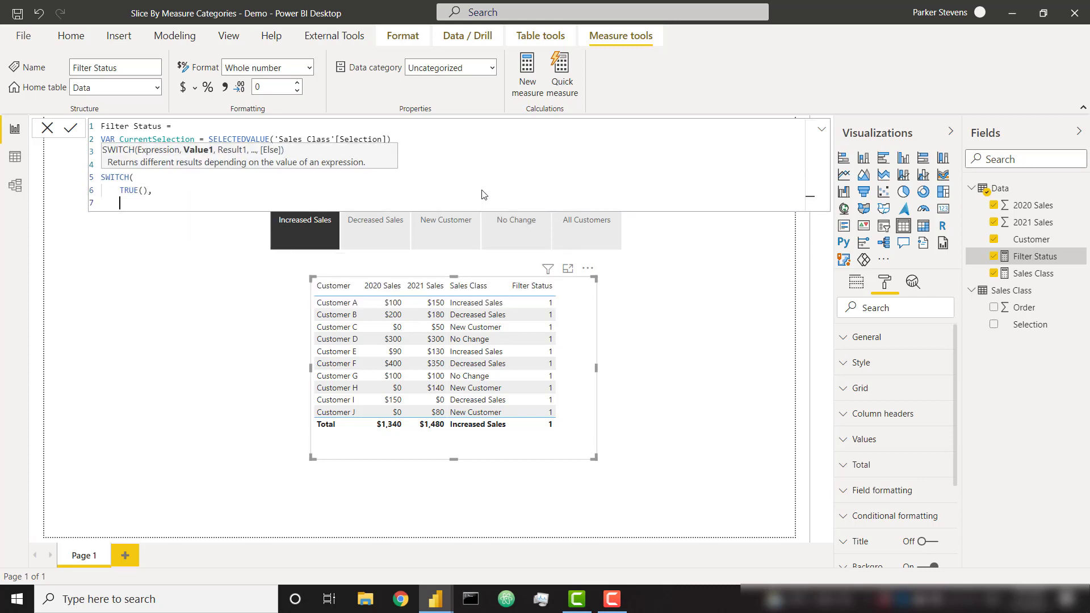
type("CurrentSelection = \"Increased Sa")
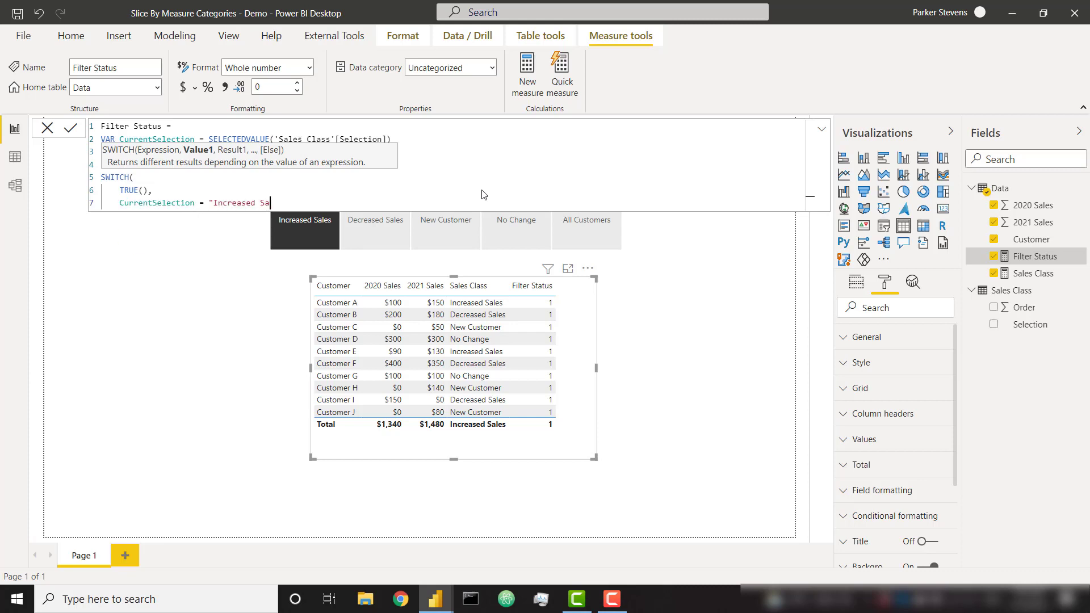
type("les\" &&")
Complete it with CurrentClass = "Increased Sales", 1, add default 0, close SWITCH and commit
left_click(393, 140)
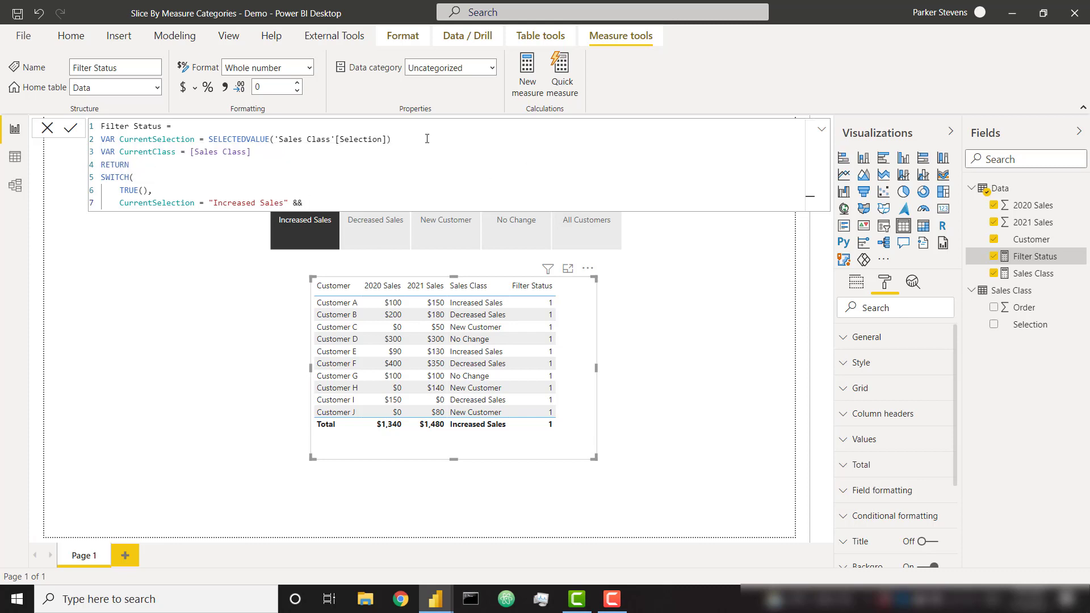
left_click(339, 197)
type("CurrentClass = \"Increased Sales\", 1,")
key("shift+Return")
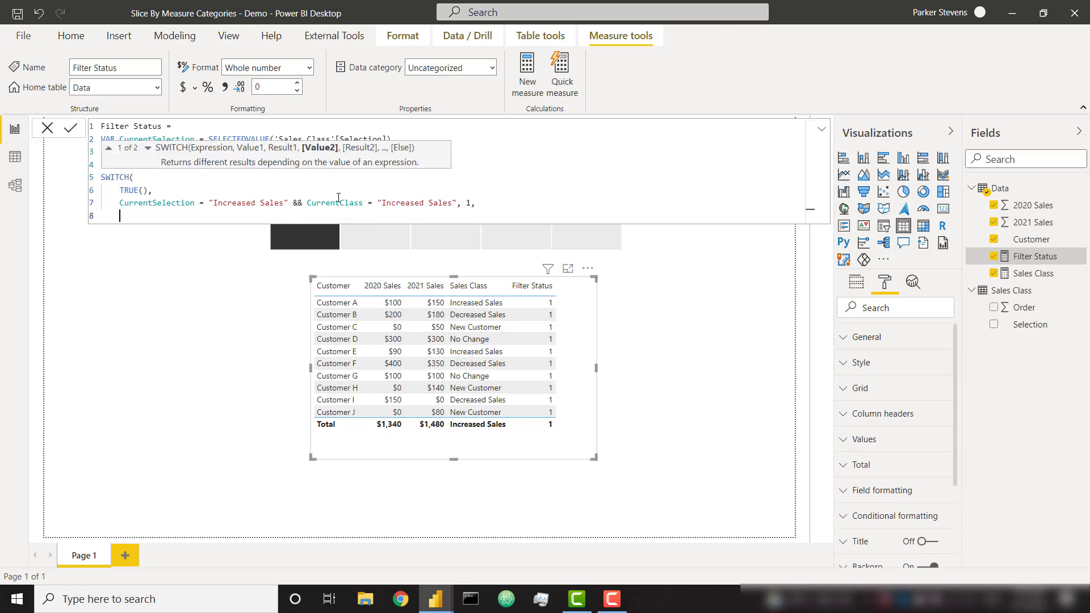
type("0")
key("shift+Return")
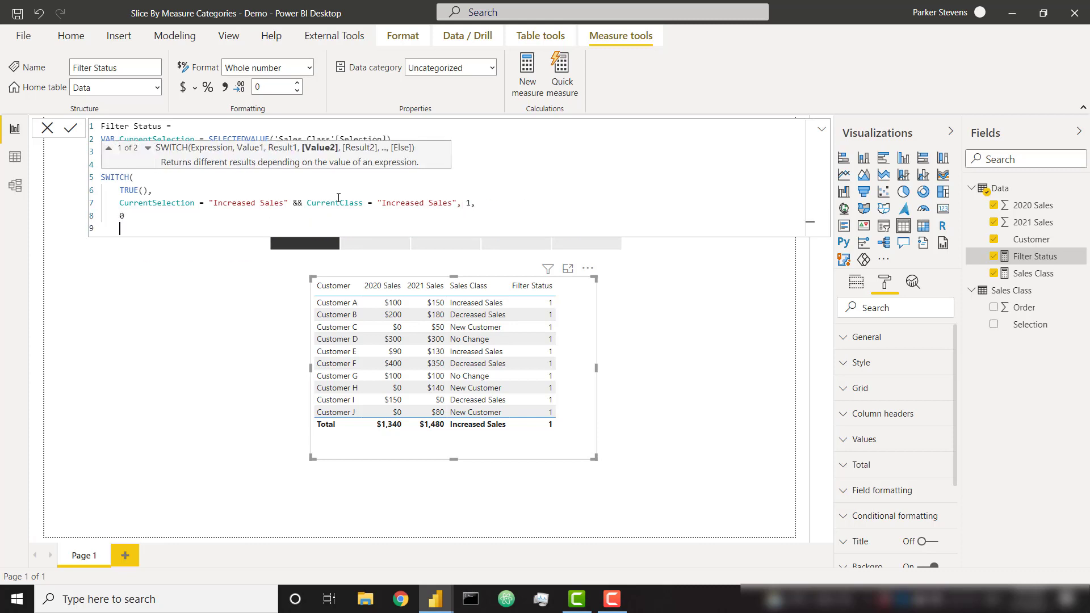
type(")")
key("Return")
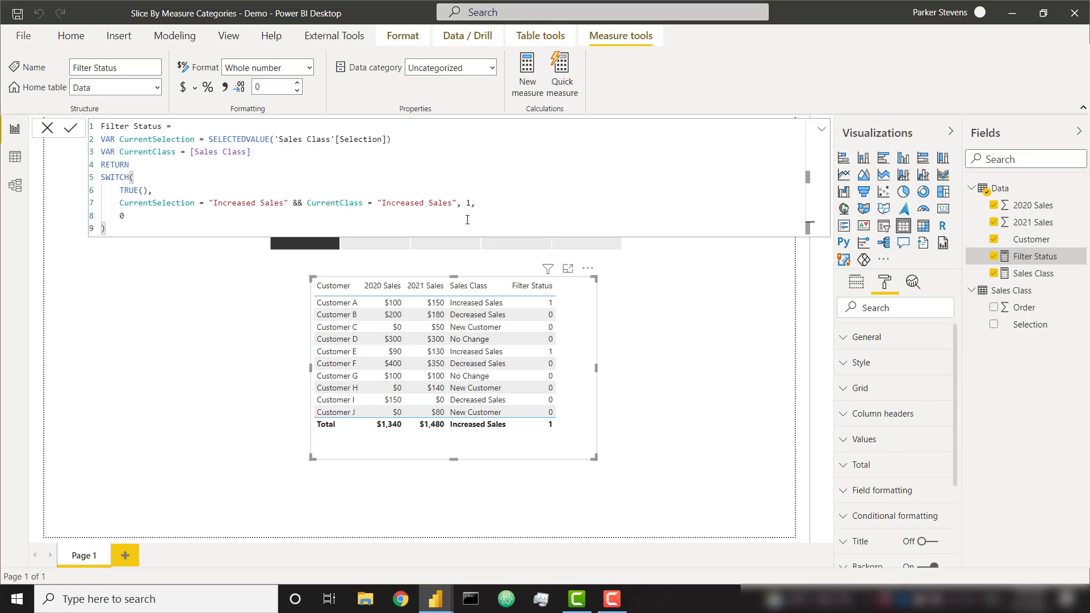
left_click(47, 126)
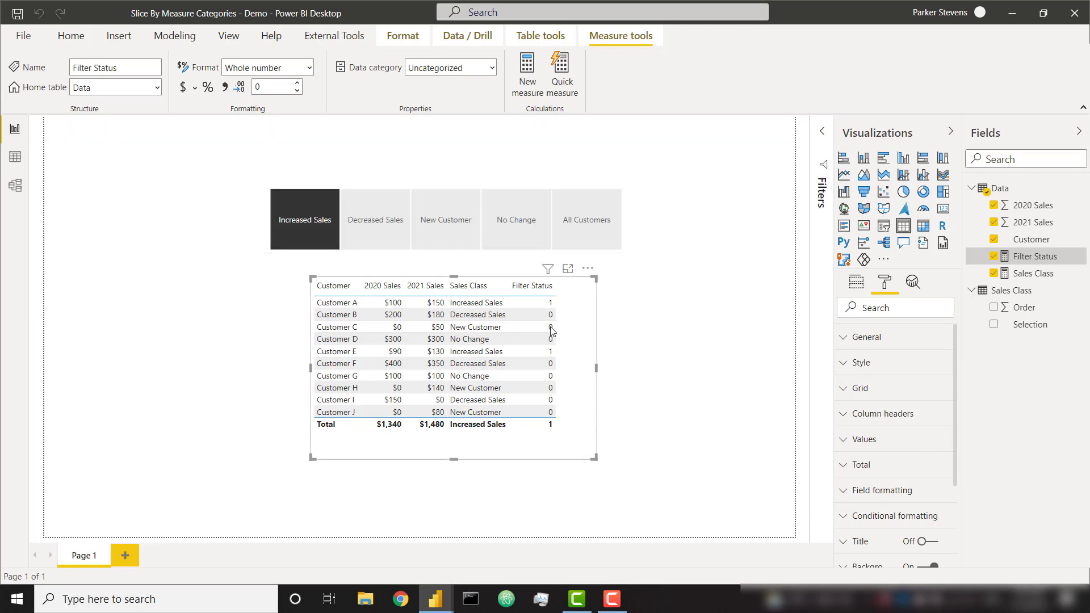
left_click(337, 223)
left_click(301, 247)
left_click(309, 245)
left_click(316, 245)
left_click(390, 212)
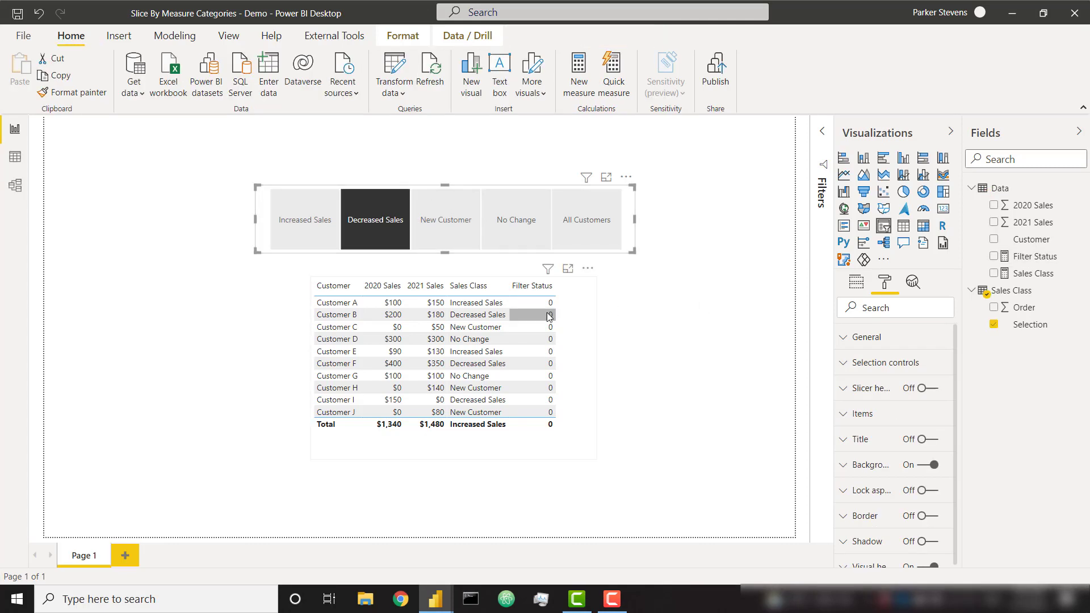
left_click(316, 246)
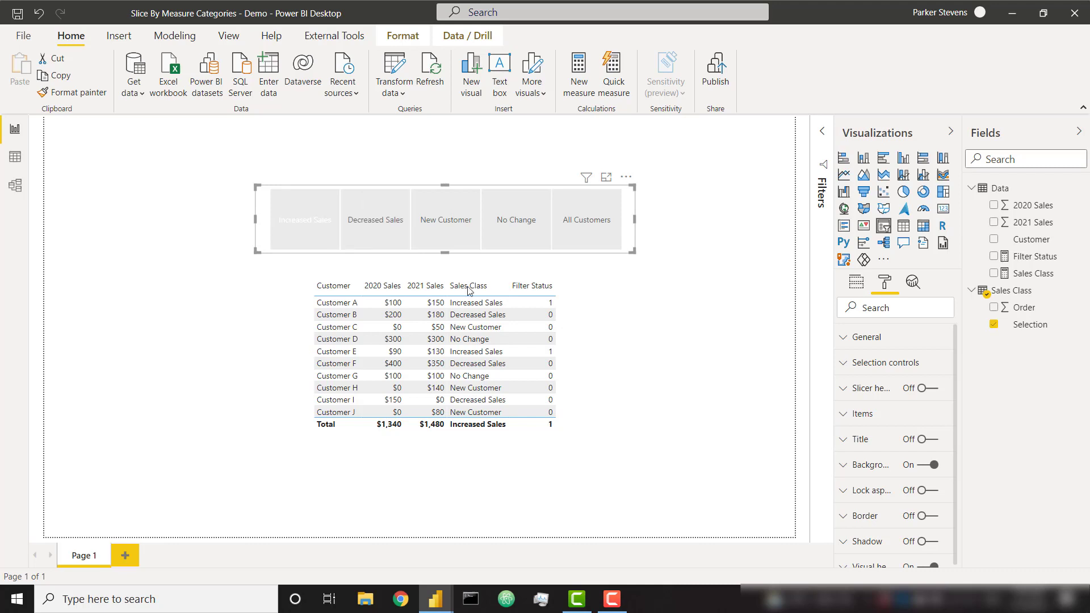
Duplicate the Increased Sales condition line three times below itself in the Filter Status formula
left_click(1030, 259)
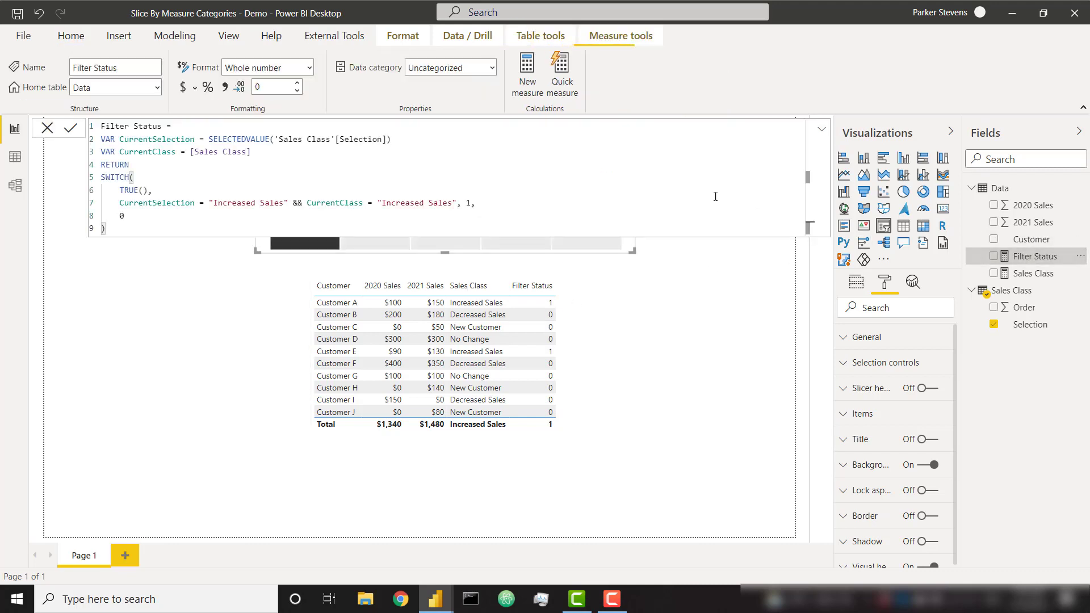
left_click_drag(122, 203, 503, 200)
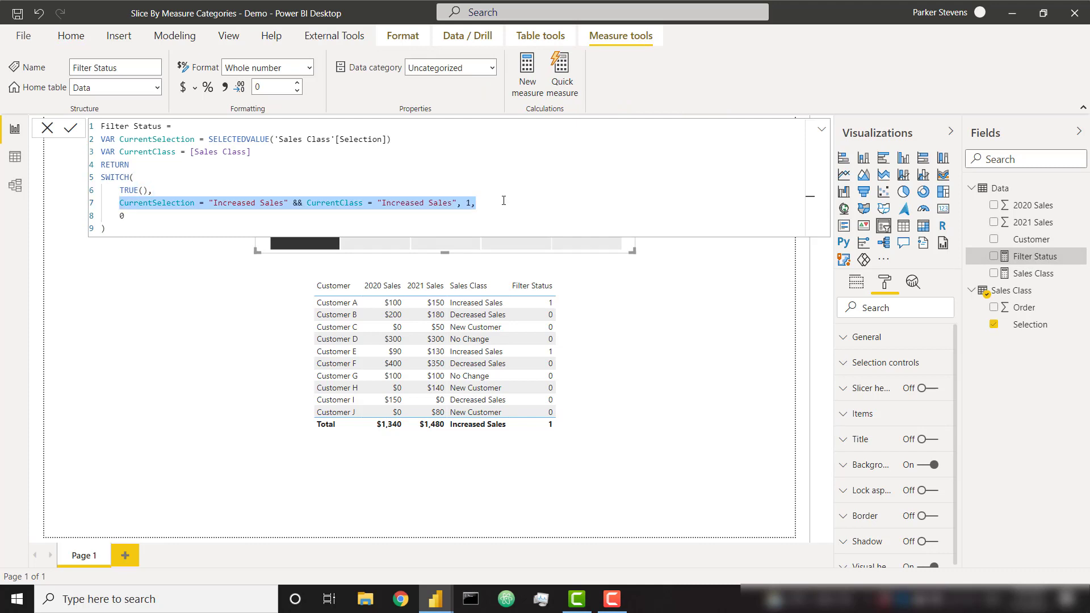
key("ctrl+c")
left_click(504, 200)
key("Return")
key("ctrl+v")
key("Return")
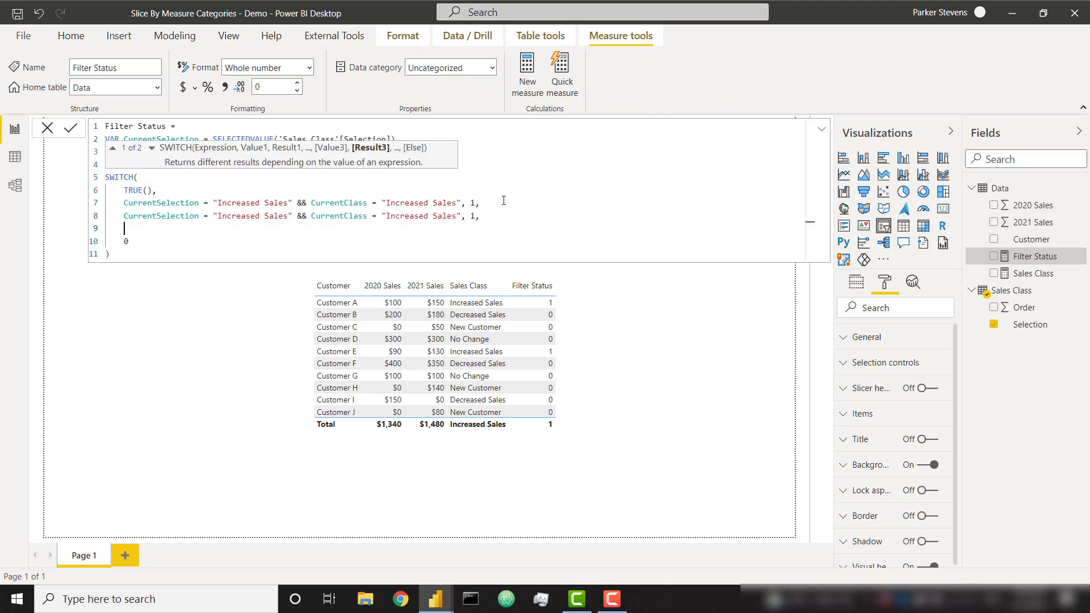
key("ctrl+v")
key("Return")
key("ctrl+v")
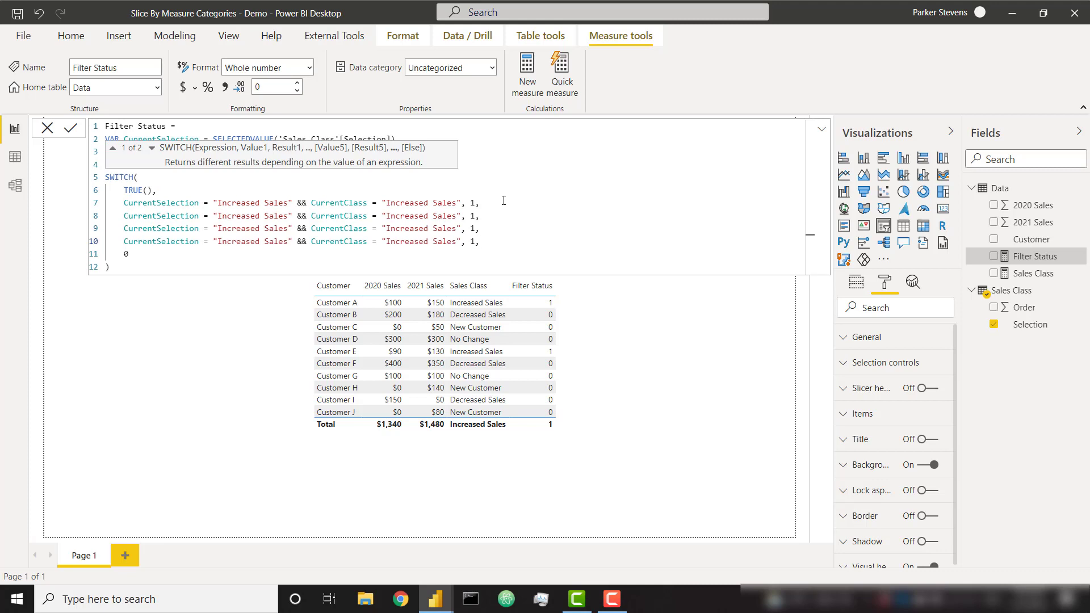
Change the copied conditions to Decreased Sales, New Customer and No Change for selection and class
double_click(246, 216)
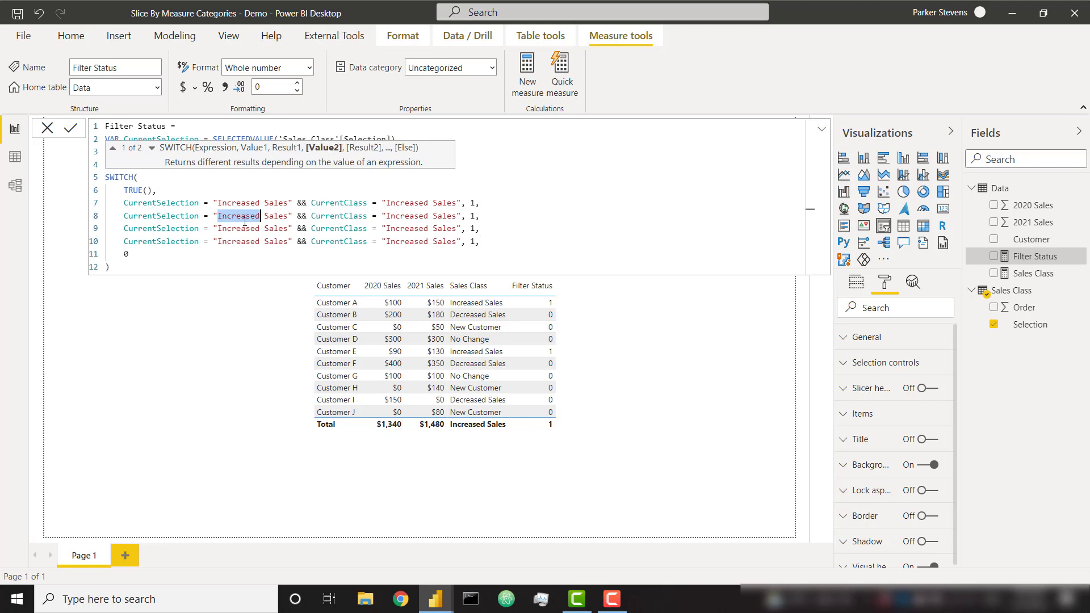
type("Dec")
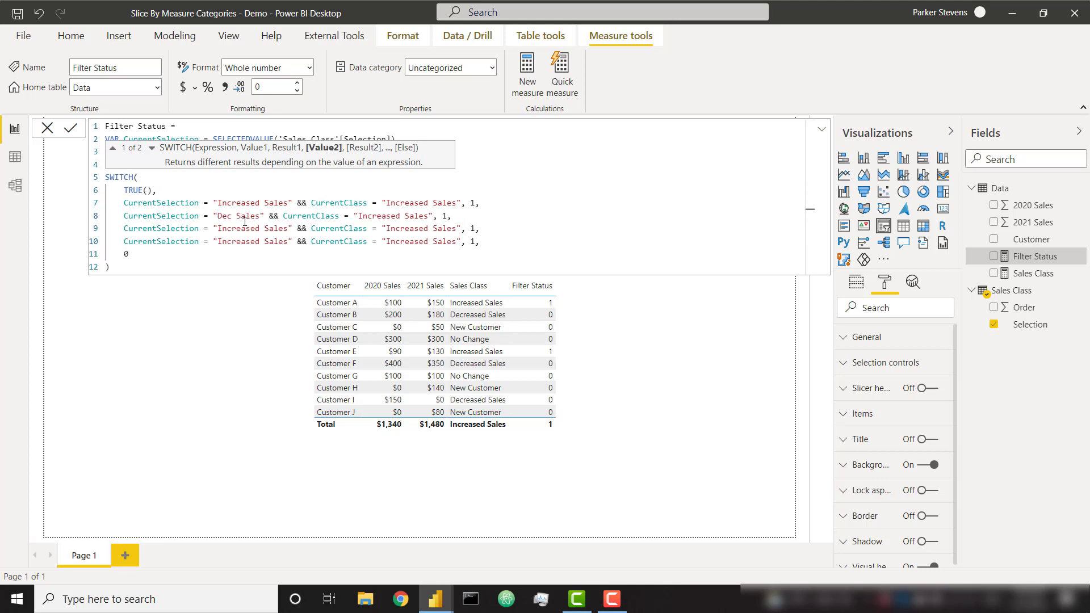
type("reased")
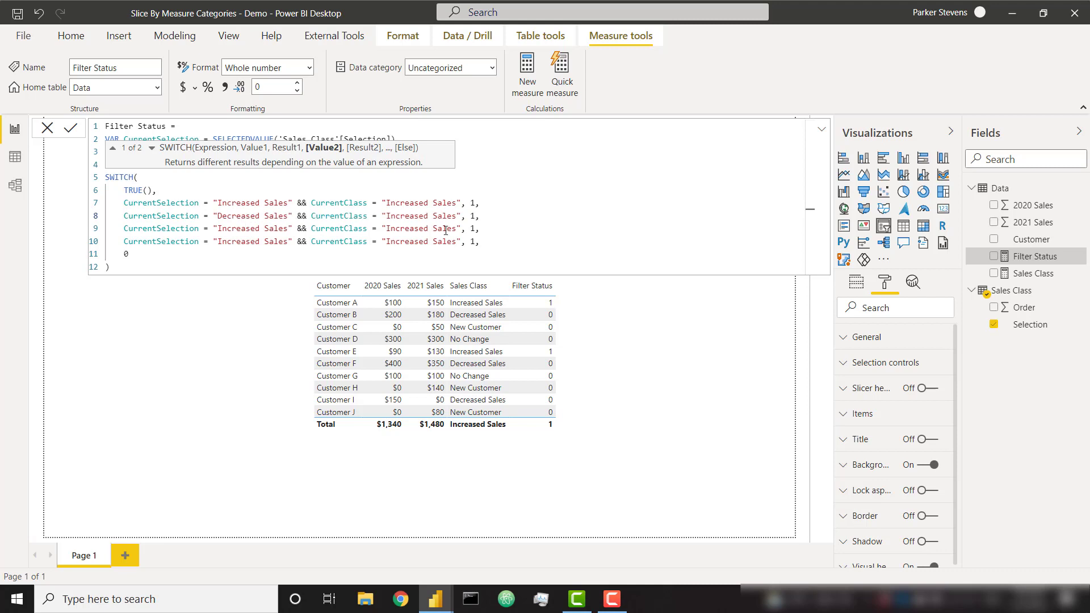
double_click(415, 215)
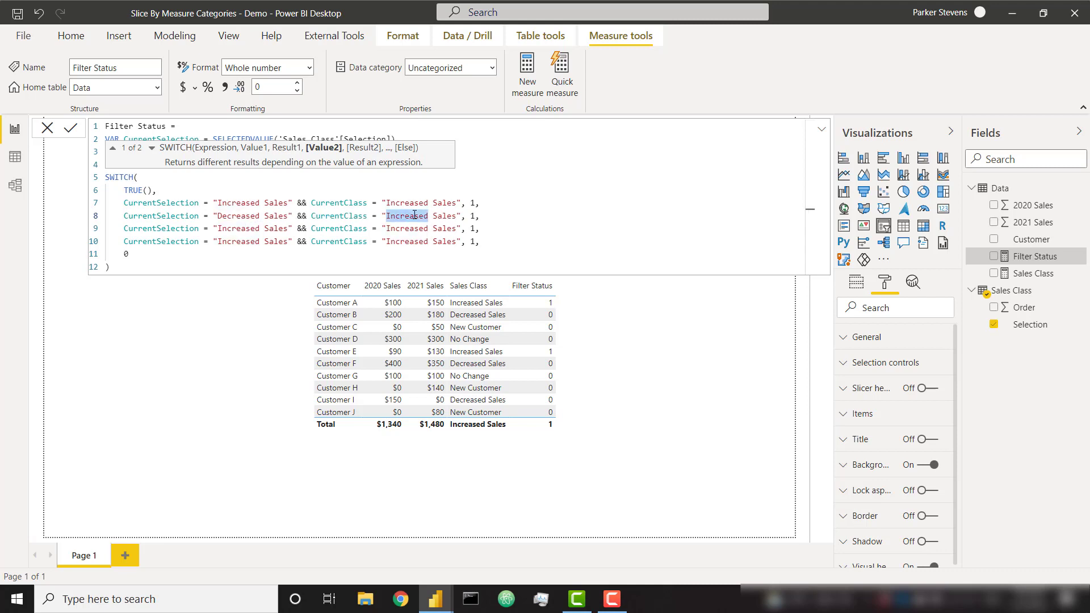
type("Decre")
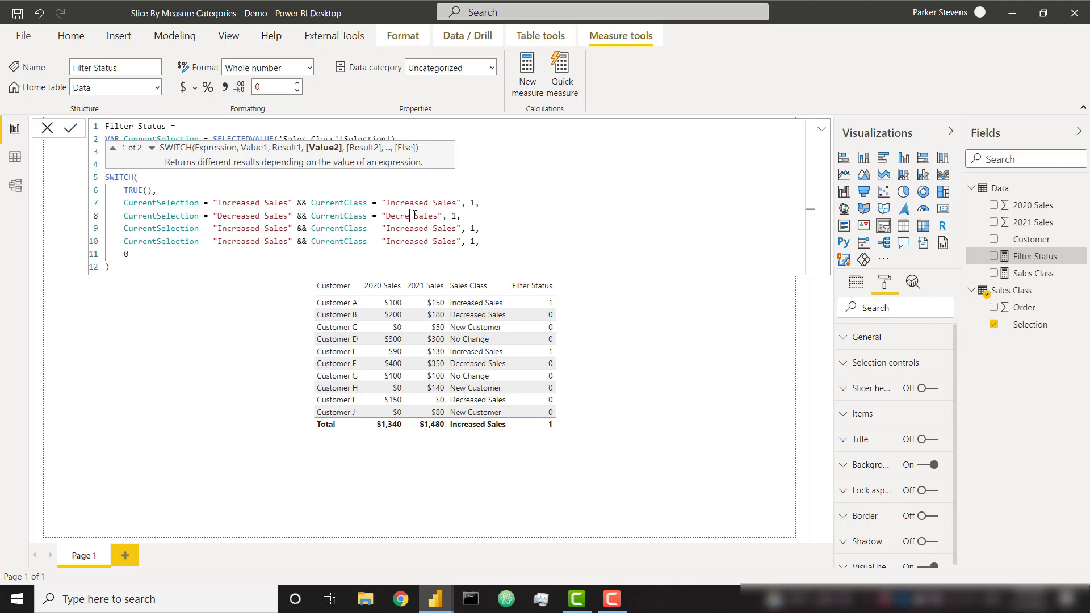
type("ased")
left_click_drag(219, 229, 289, 228)
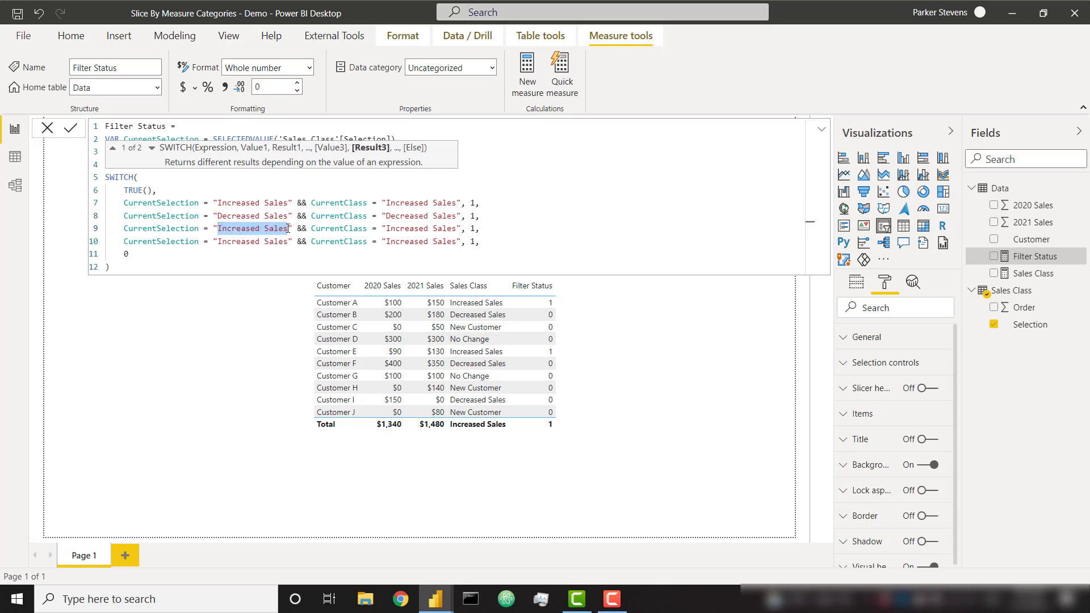
type("New Customer")
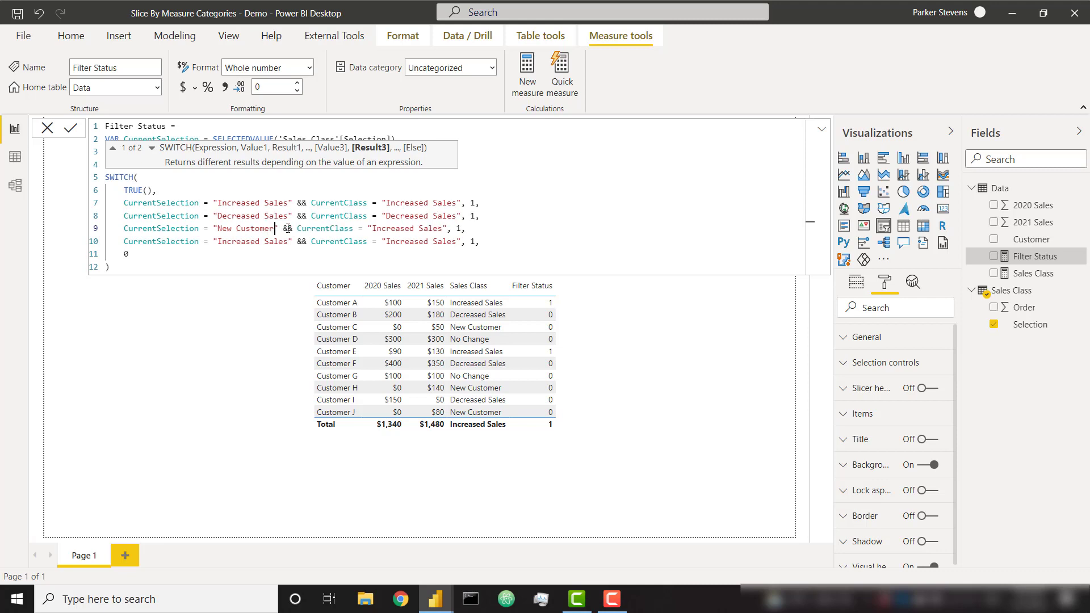
left_click_drag(372, 230, 444, 233)
type("New Customer")
left_click_drag(218, 242, 288, 241)
type("No Change")
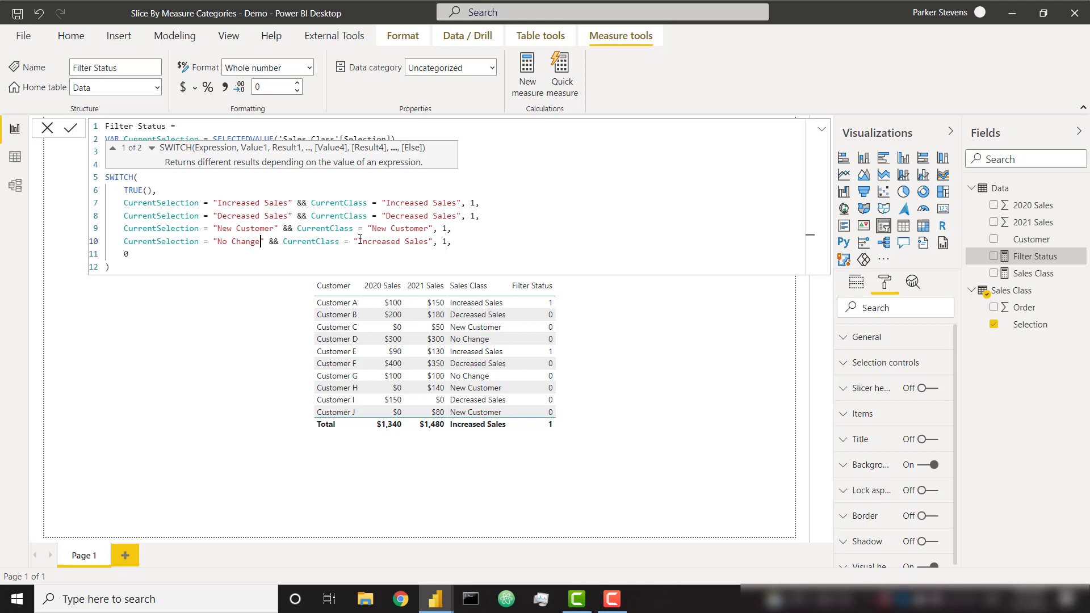
left_click_drag(358, 241, 432, 242)
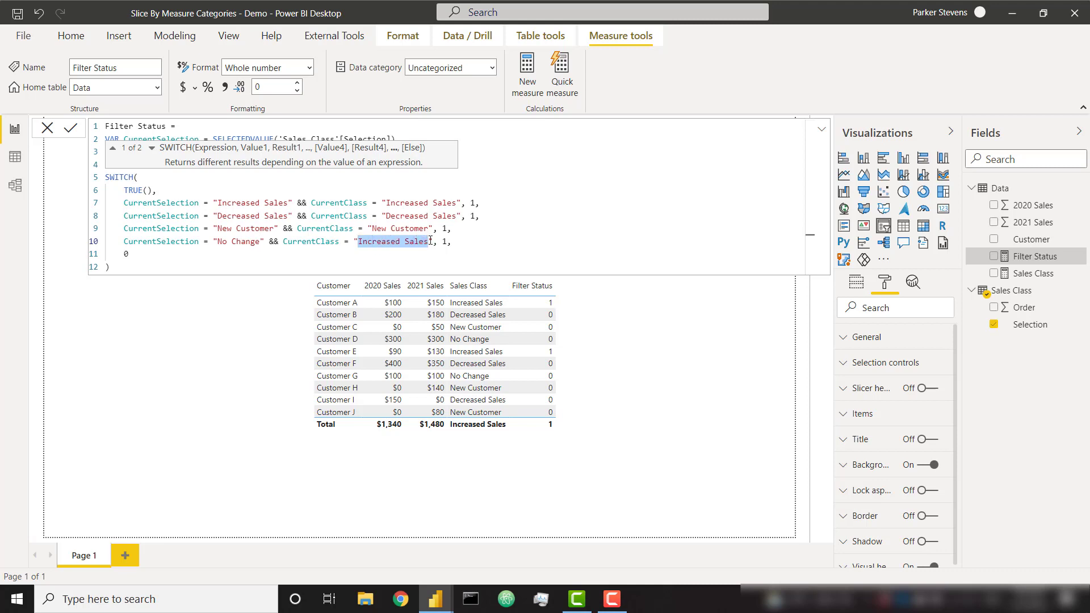
type("No Change")
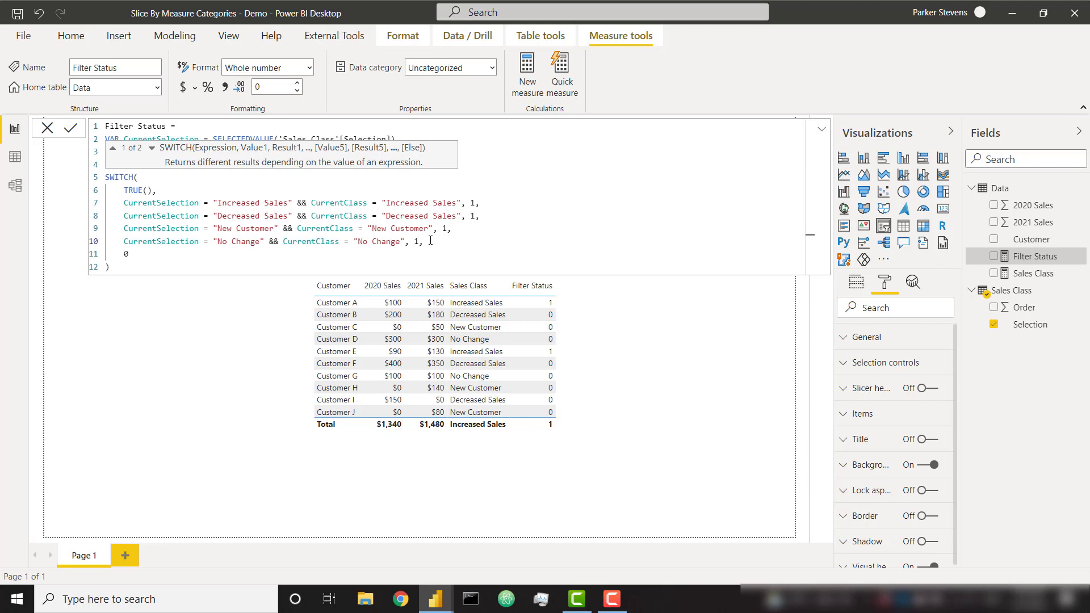
key("Down")
key("Down")
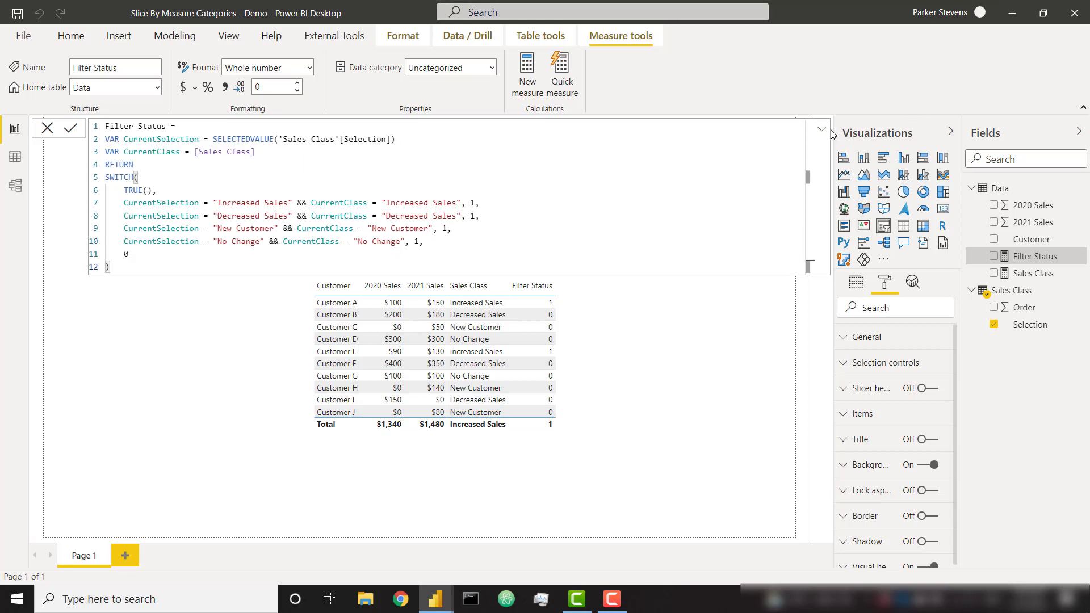
Commit the measure and check Filter Status for Increased, Decreased, New Customer, No Change and All Customers tiles
left_click(824, 130)
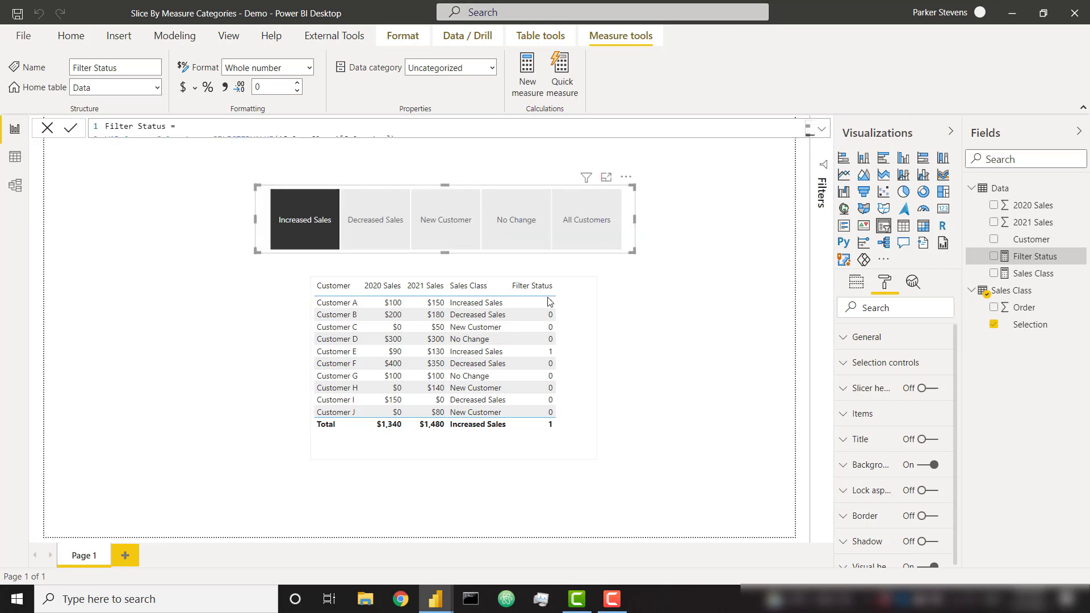
left_click(306, 230)
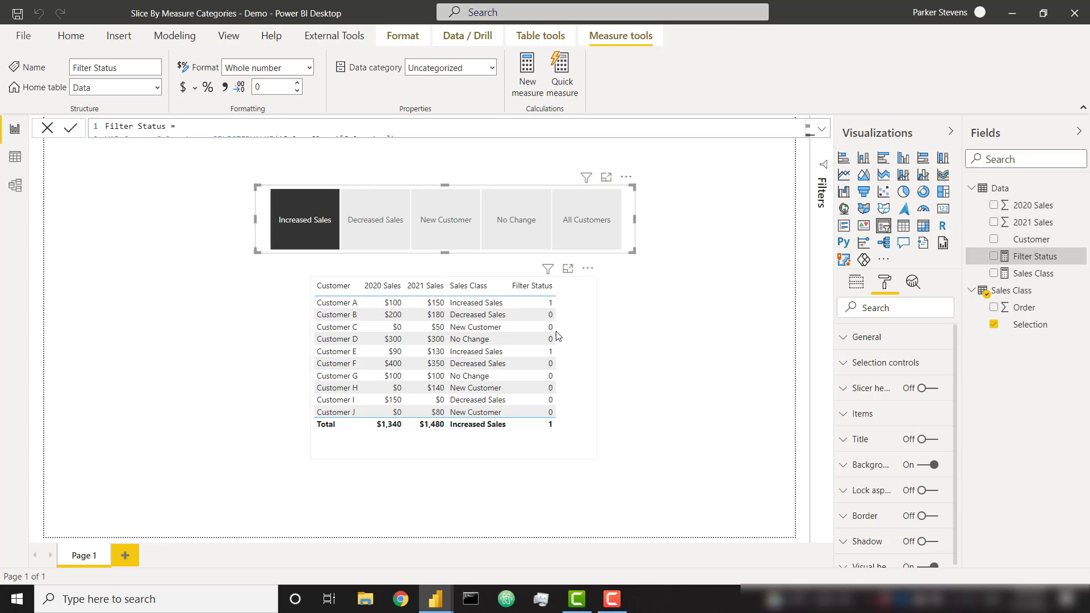
left_click(372, 210)
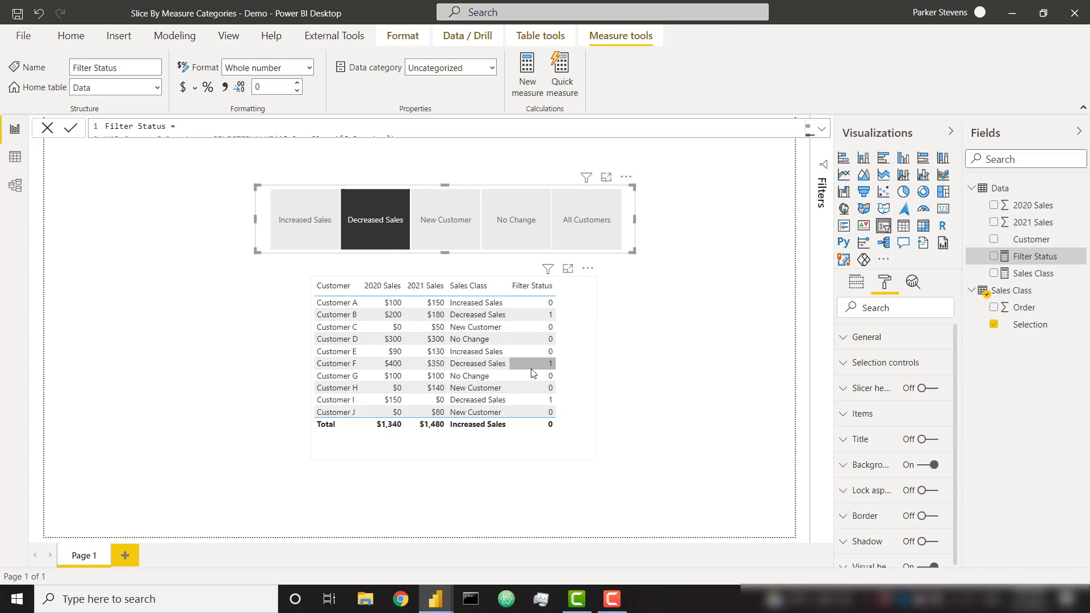
left_click(454, 217)
left_click(533, 213)
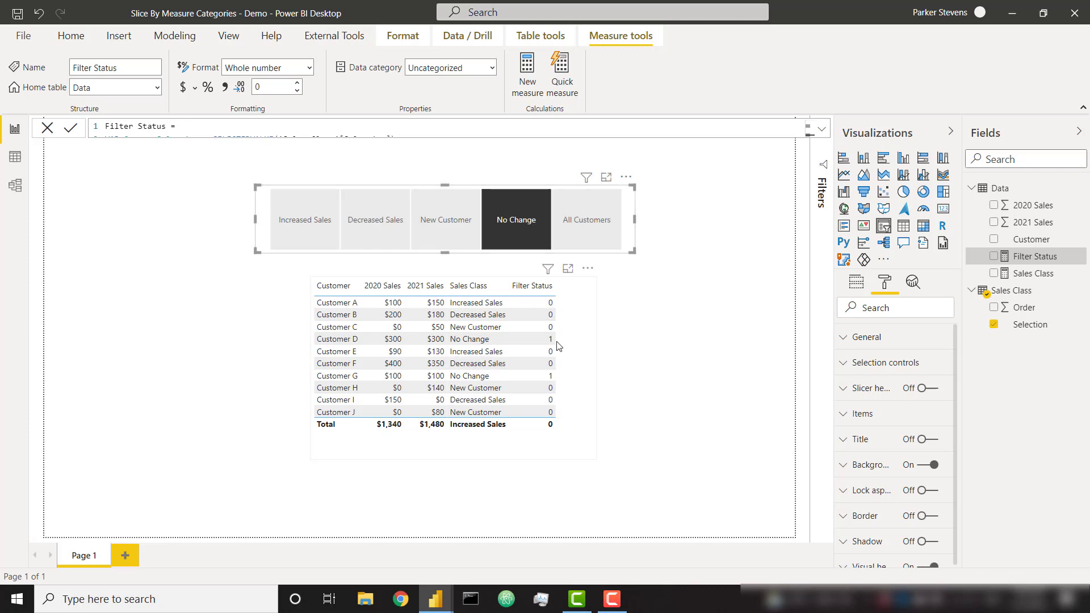
left_click(585, 219)
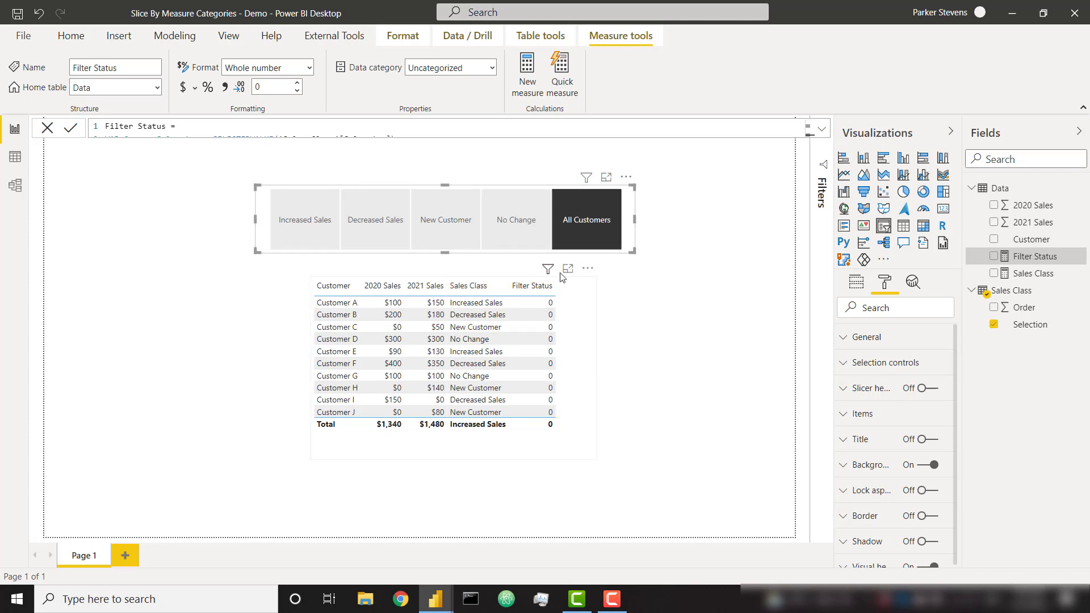
left_click(609, 230)
Add the condition CurrentSelection = "All Customers", 1, after the No Change line and commit
left_click(822, 129)
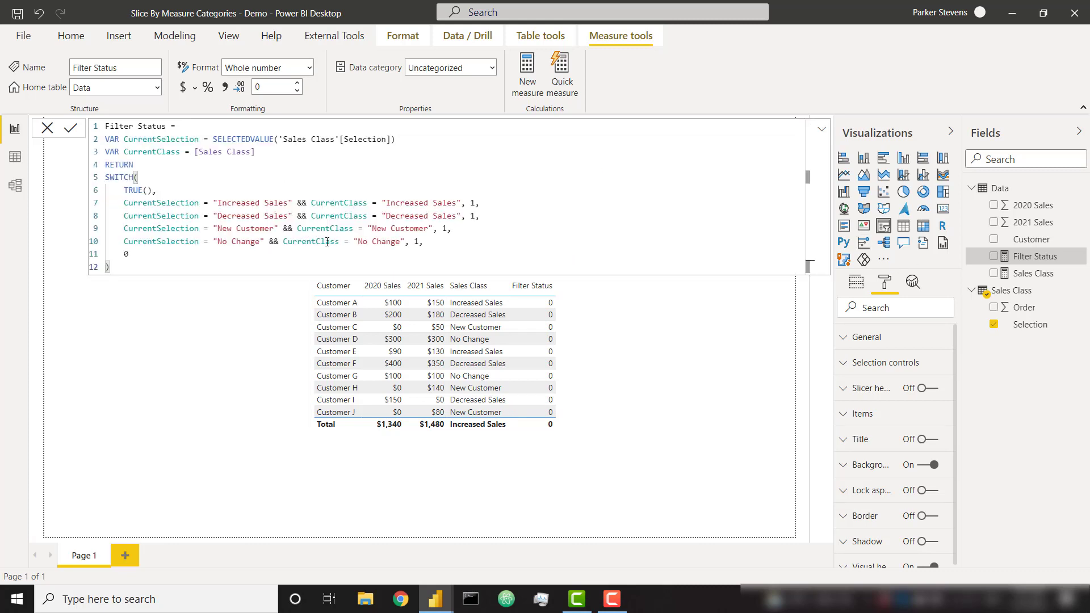
left_click(424, 240)
key("Return")
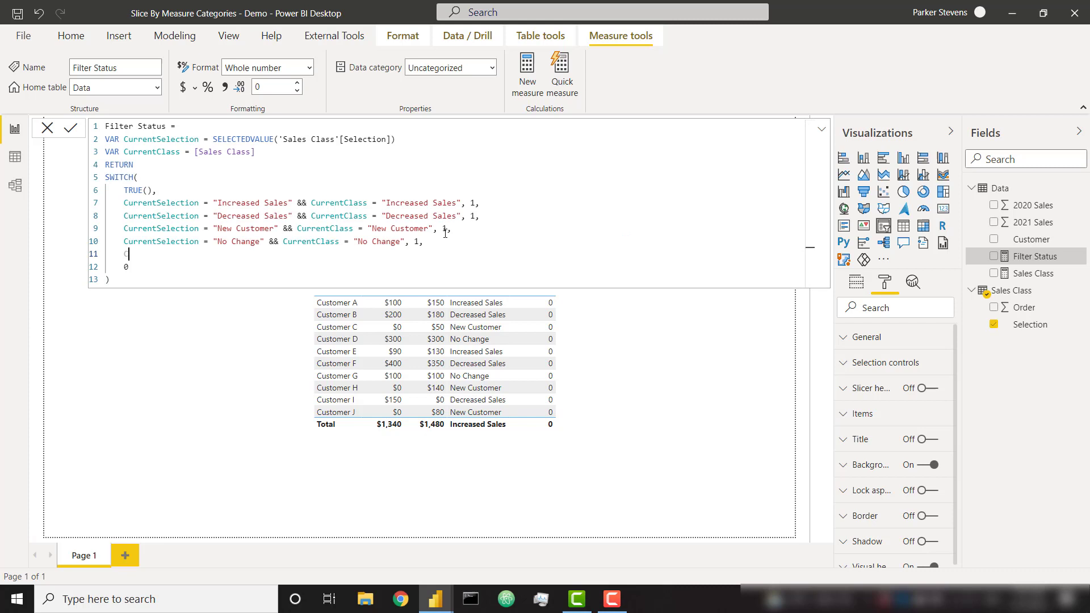
type("Cur")
key("Down")
key("Down")
key("Tab")
type("= \"All Customers\", 1,")
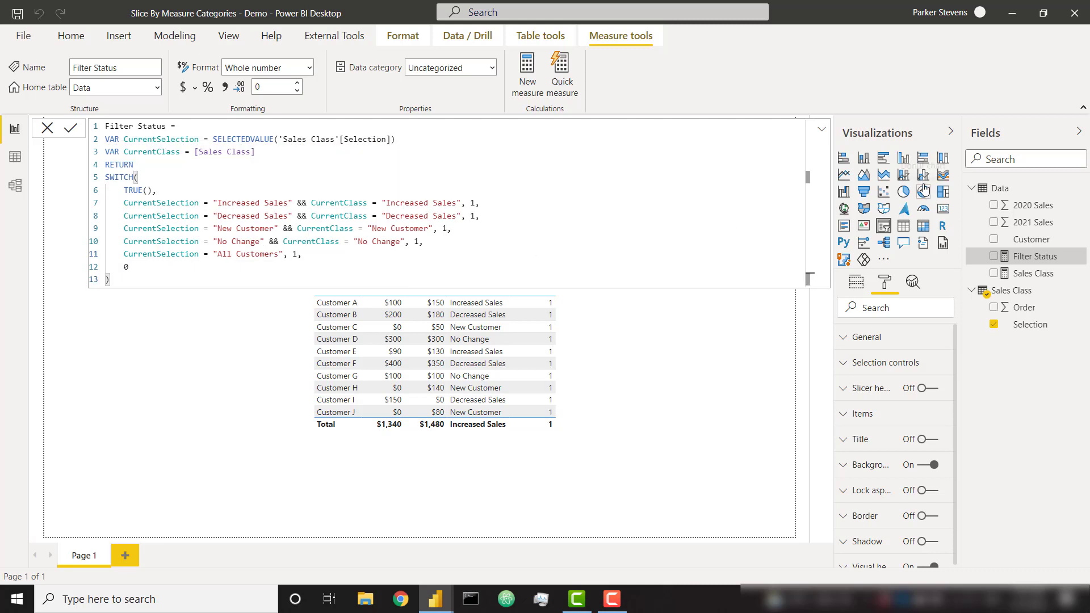
left_click(822, 130)
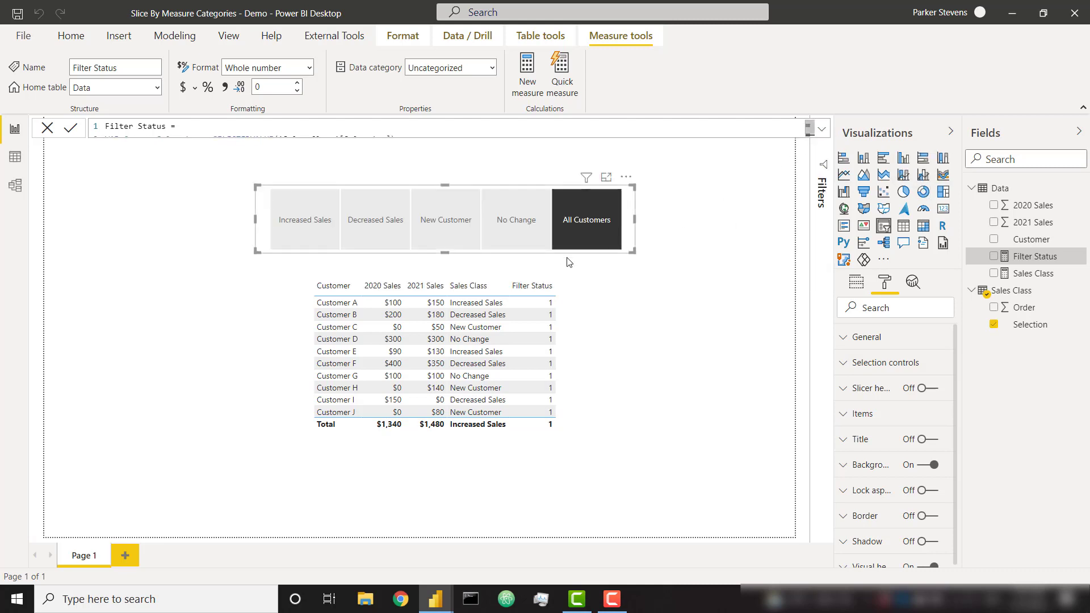
Test the No Change and All Customers slicer tiles, then deselect the slicer
left_click(549, 224)
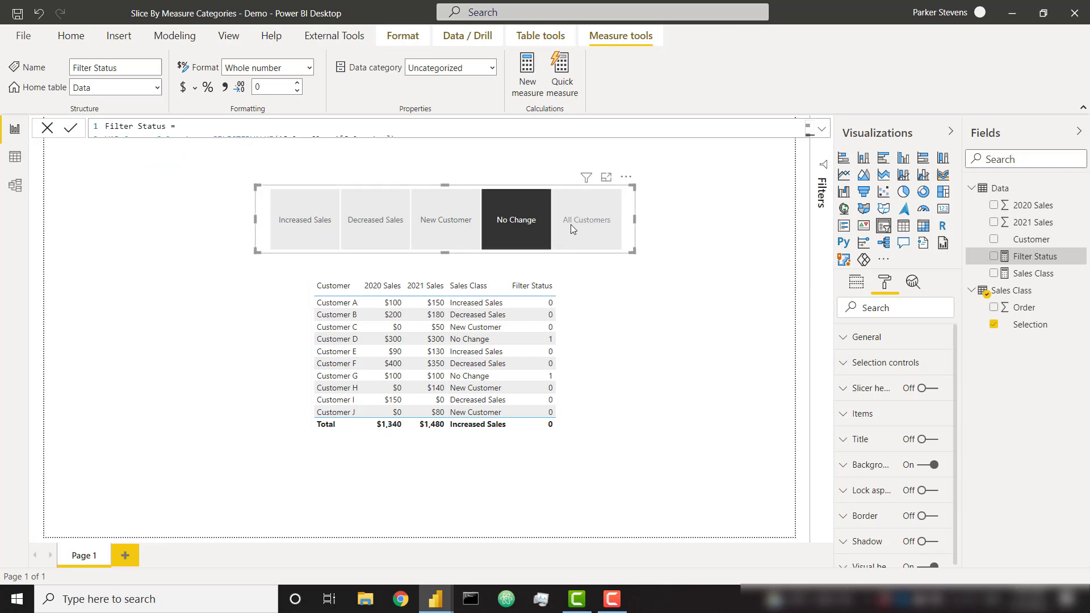
left_click(576, 226)
left_click(565, 346)
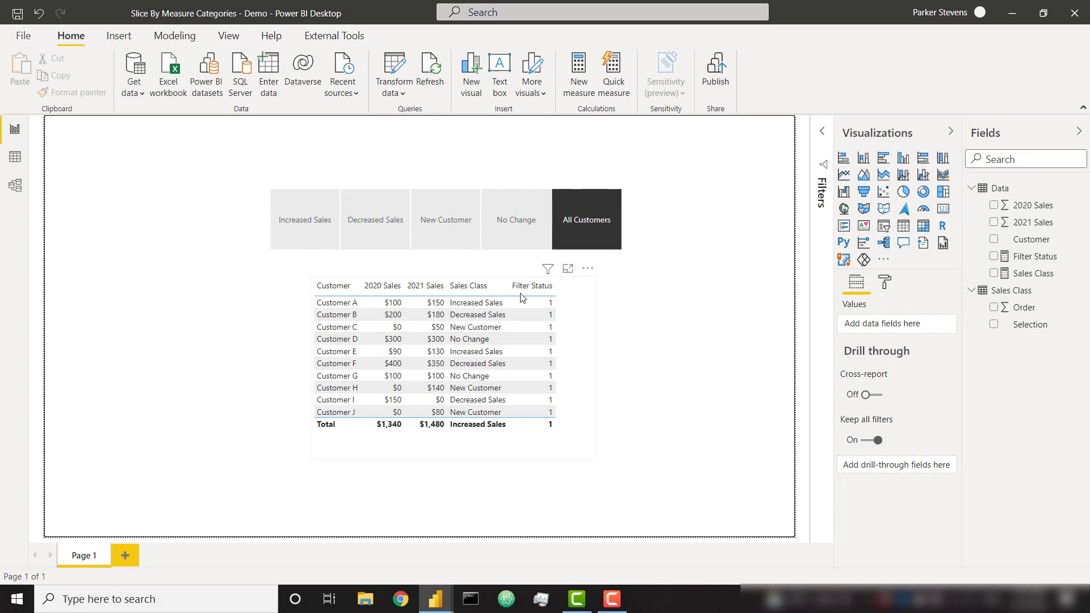
Add a visual-level filter on the customer sales table: Filter Status is 1
left_click(581, 327)
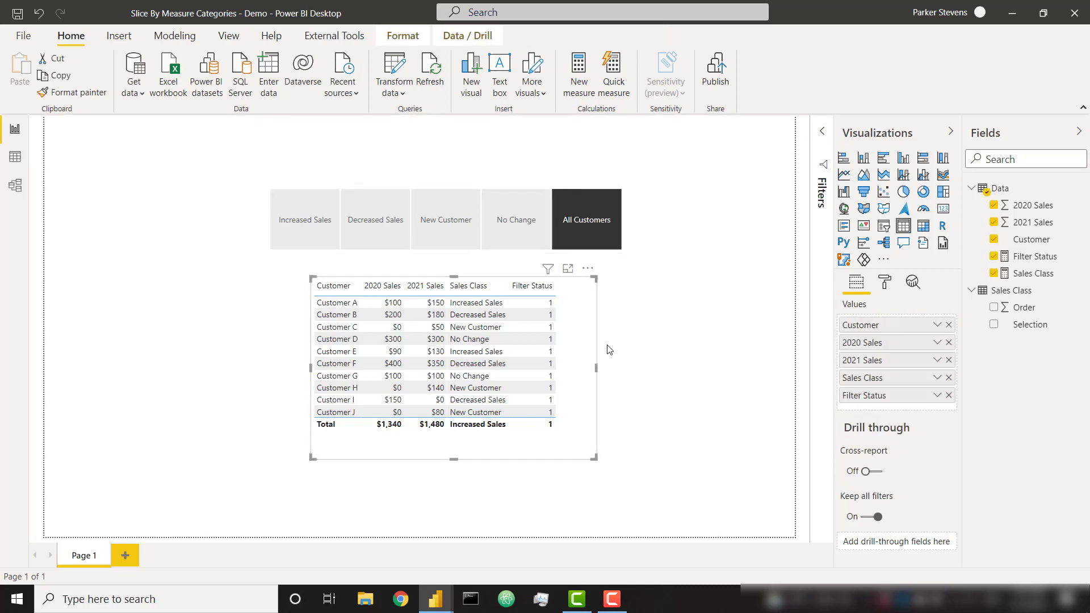
left_click(823, 134)
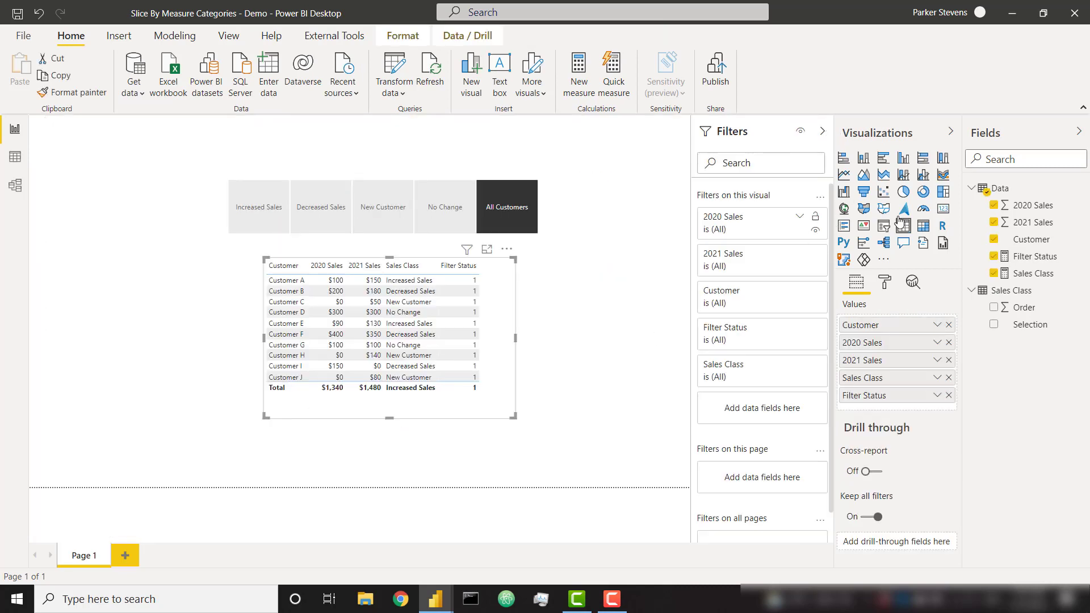
left_click_drag(1037, 260, 759, 416)
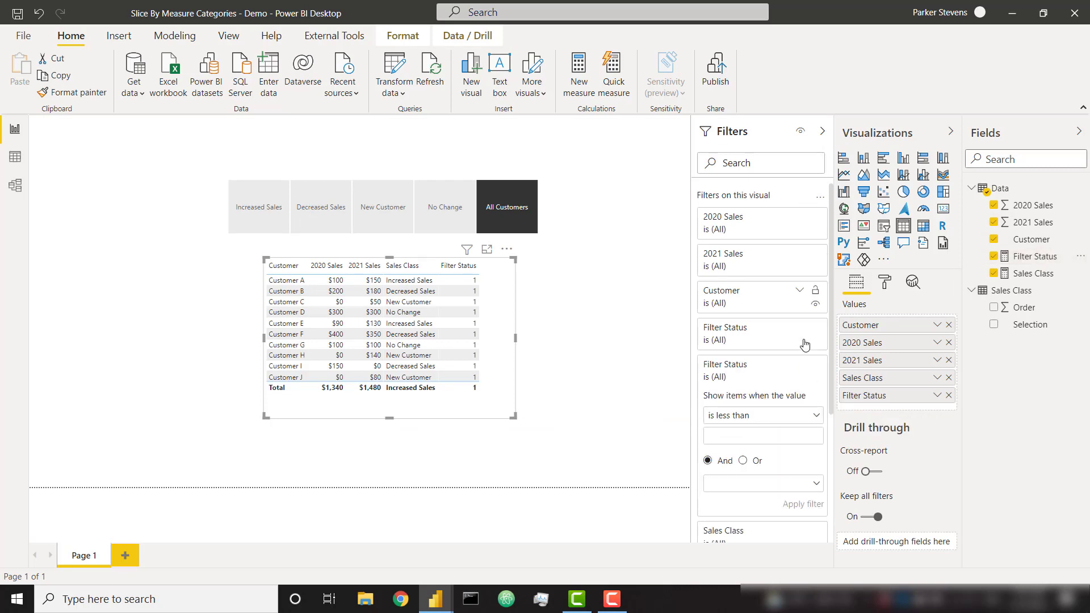
left_click(769, 417)
left_click(754, 500)
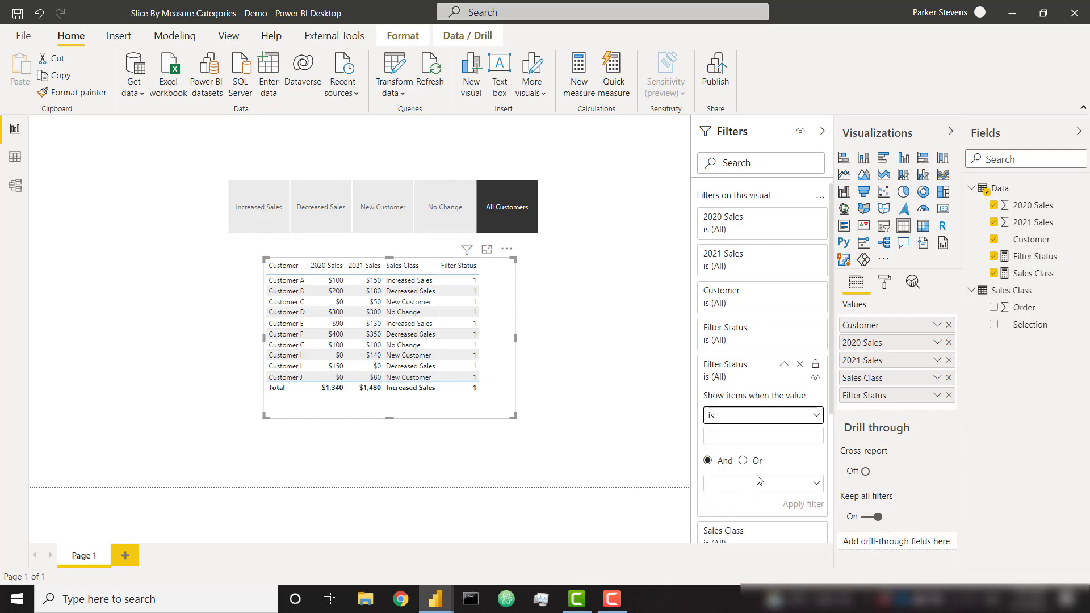
left_click(769, 437)
type("1")
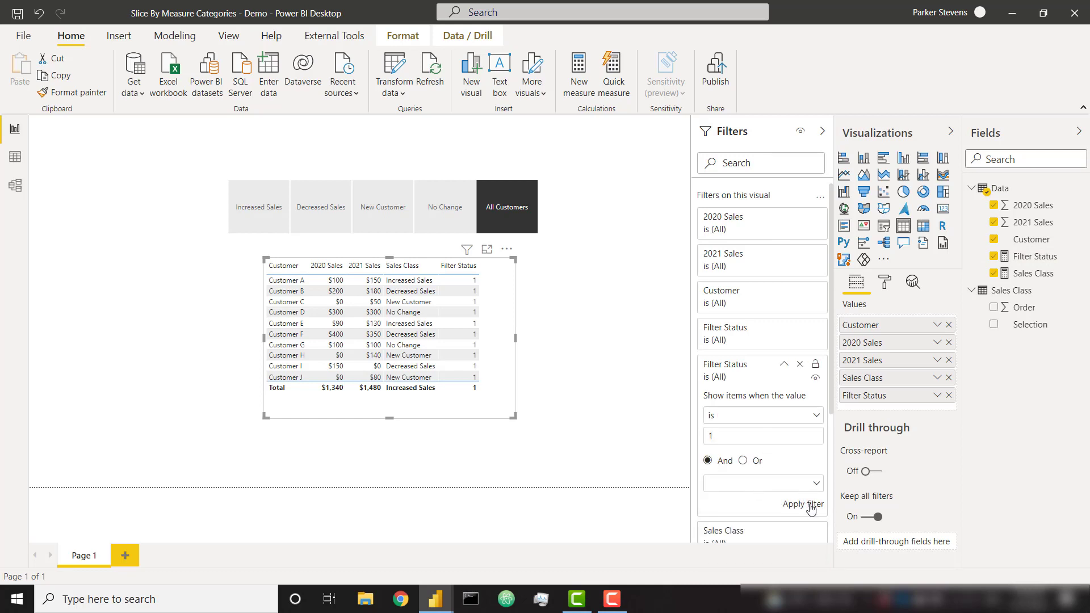
left_click(805, 504)
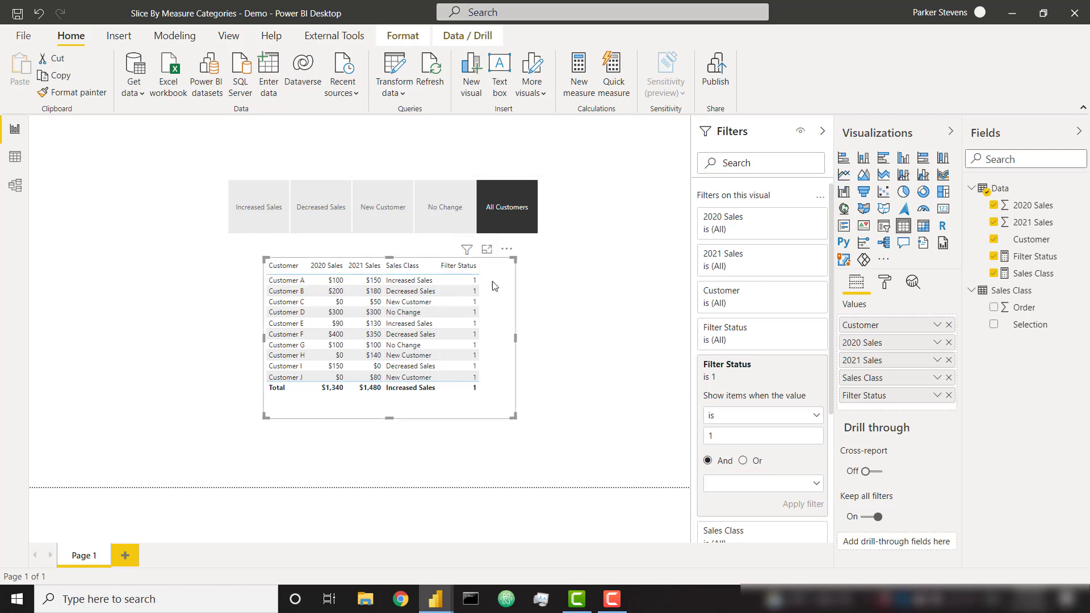
Test the filtered table with each slicer tile, ending on Increased Sales
left_click(261, 211)
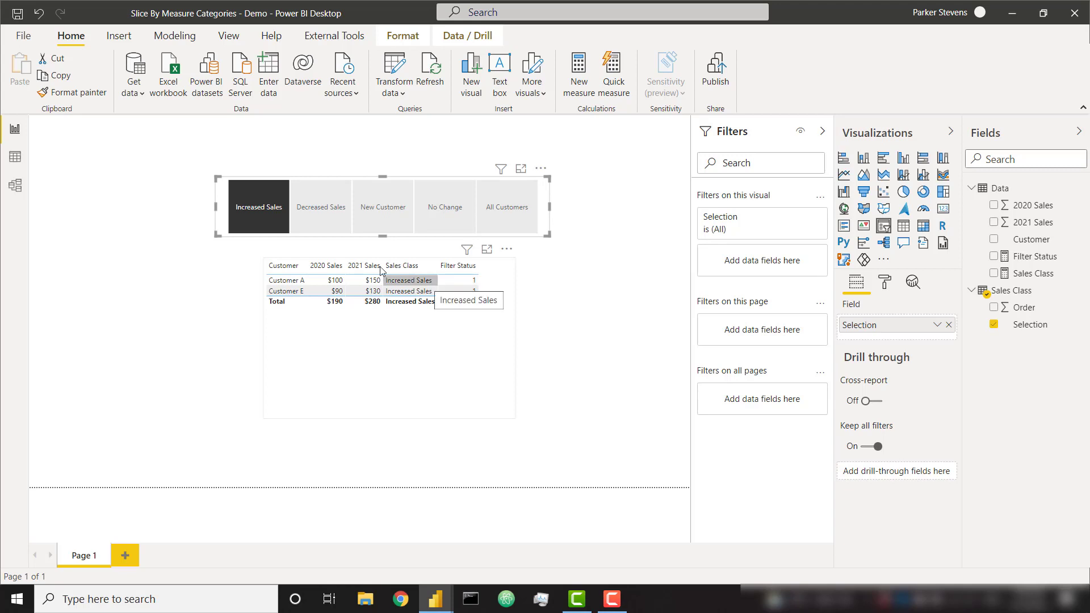
left_click(348, 227)
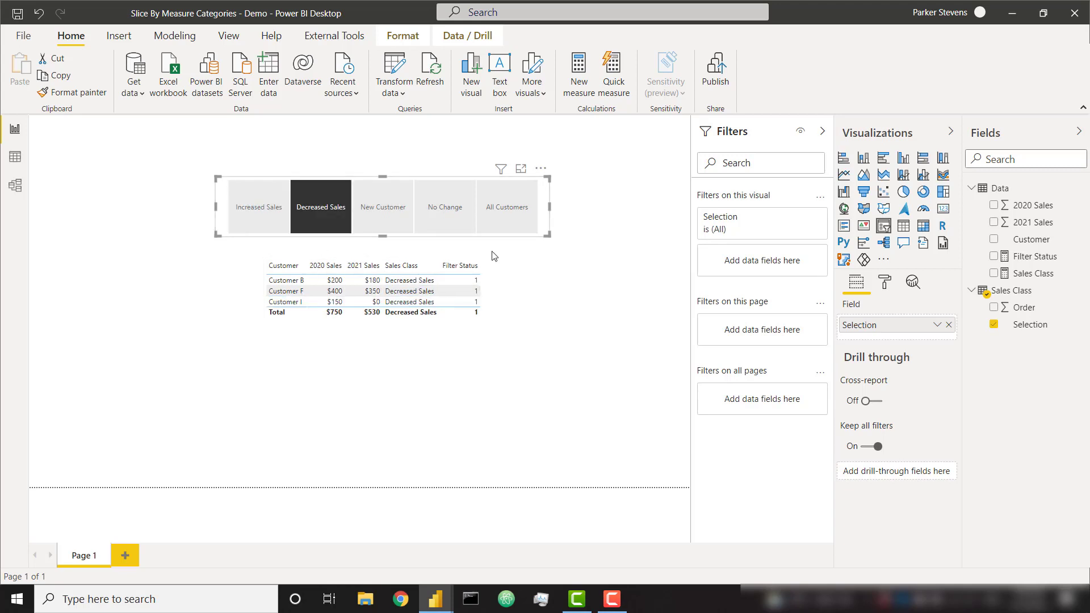
left_click(388, 196)
left_click(459, 202)
left_click(520, 204)
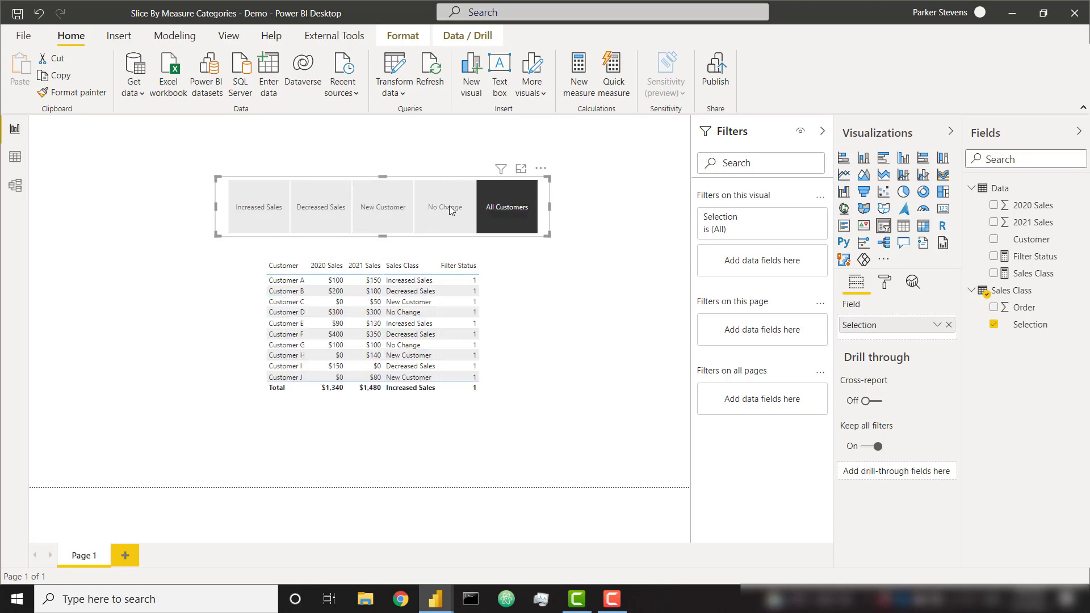
left_click(276, 213)
Remove the Filter Status column from the table and retest all tiles, ending on Increased Sales
left_click(512, 319)
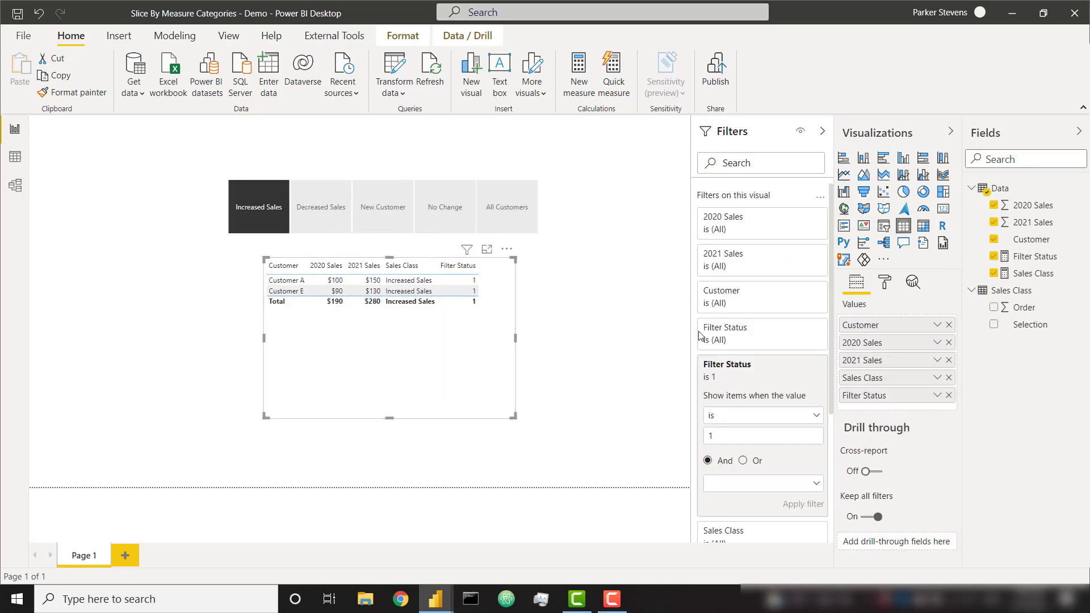
left_click(948, 396)
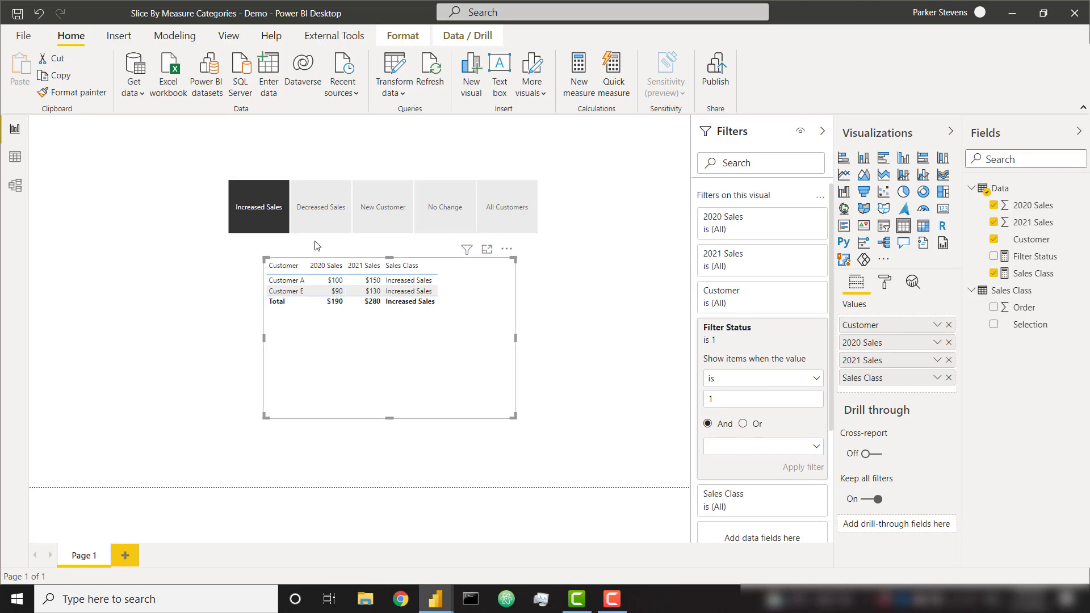
left_click(308, 207)
left_click(378, 210)
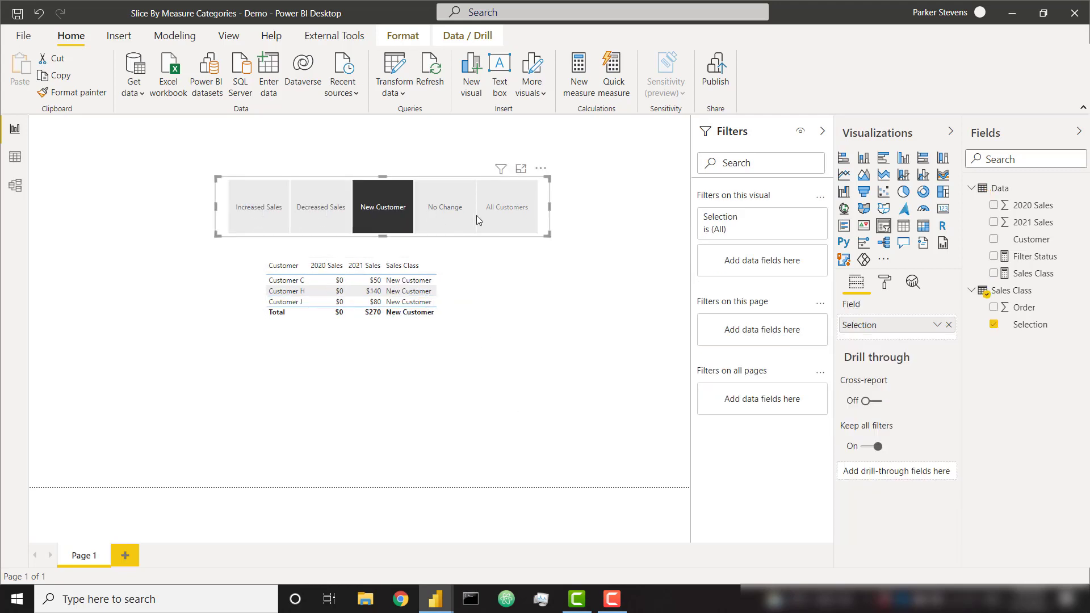
left_click(461, 213)
left_click(493, 217)
left_click(282, 216)
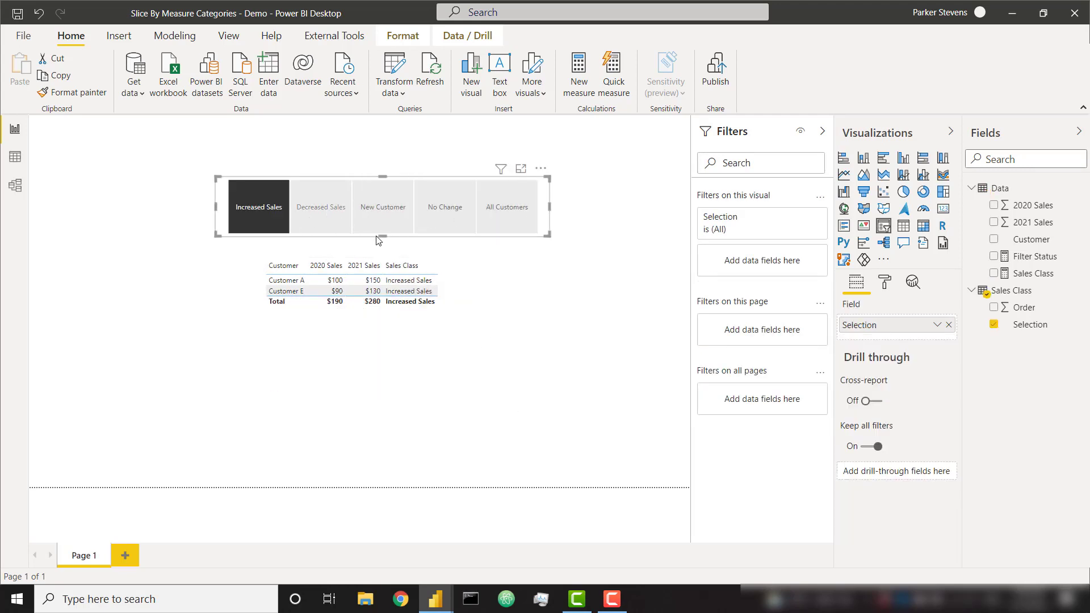
left_click(564, 327)
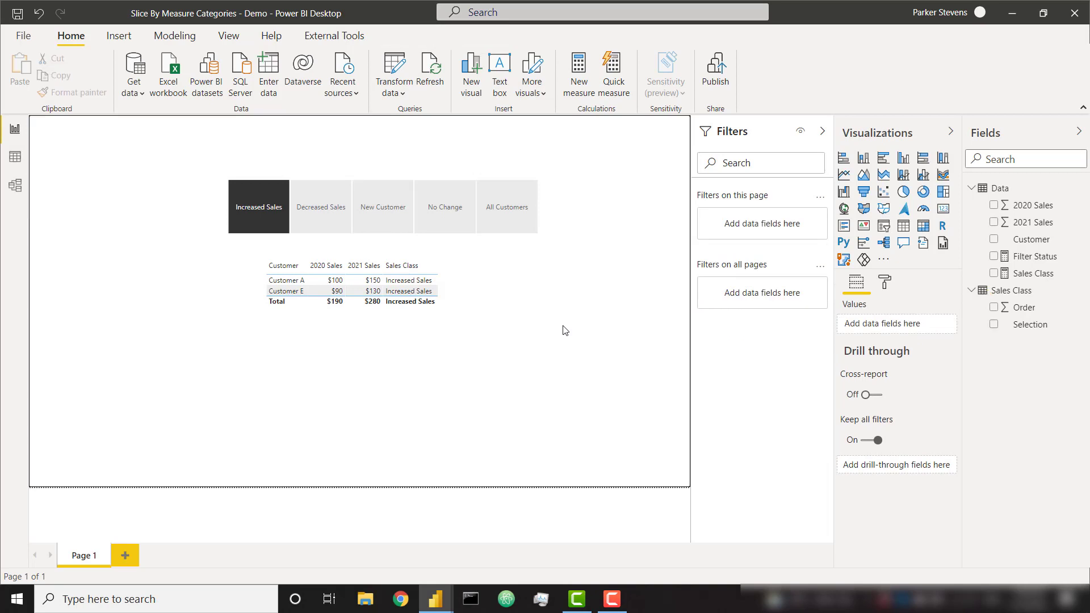